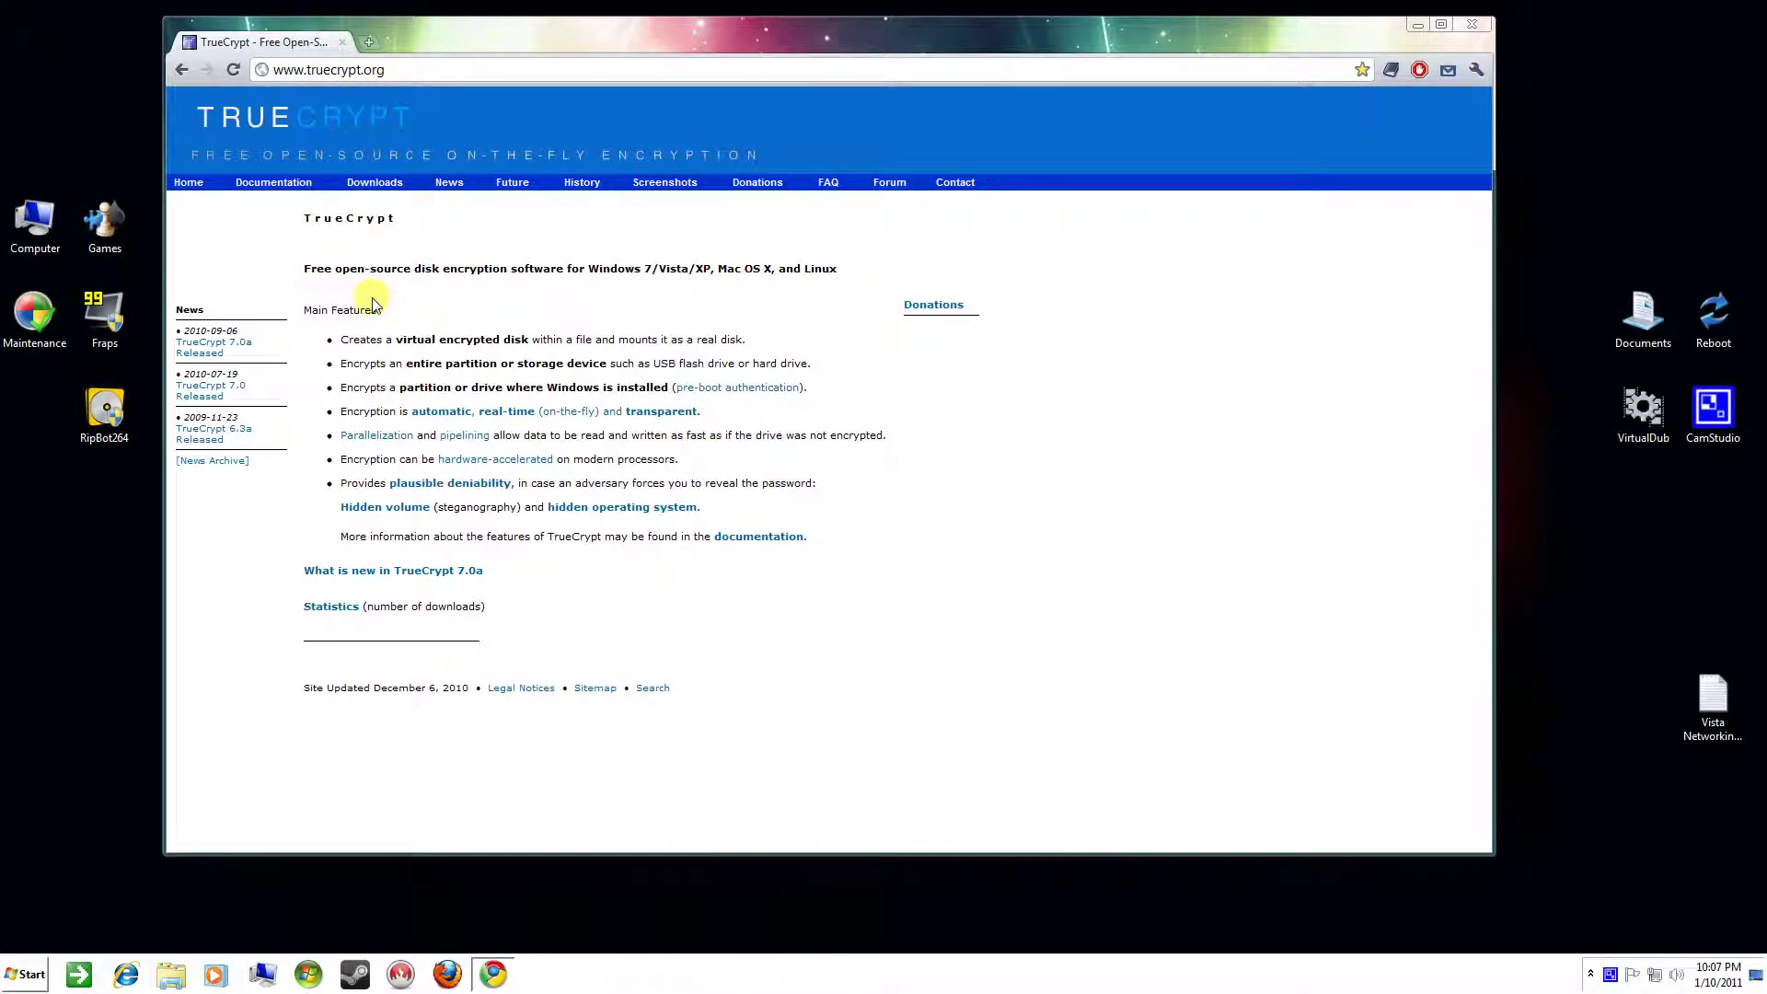
- Open the Downloads page on truecrypt.org to view the 7.0a installers
{"action": "left_click", "coordinate": [361, 184]}
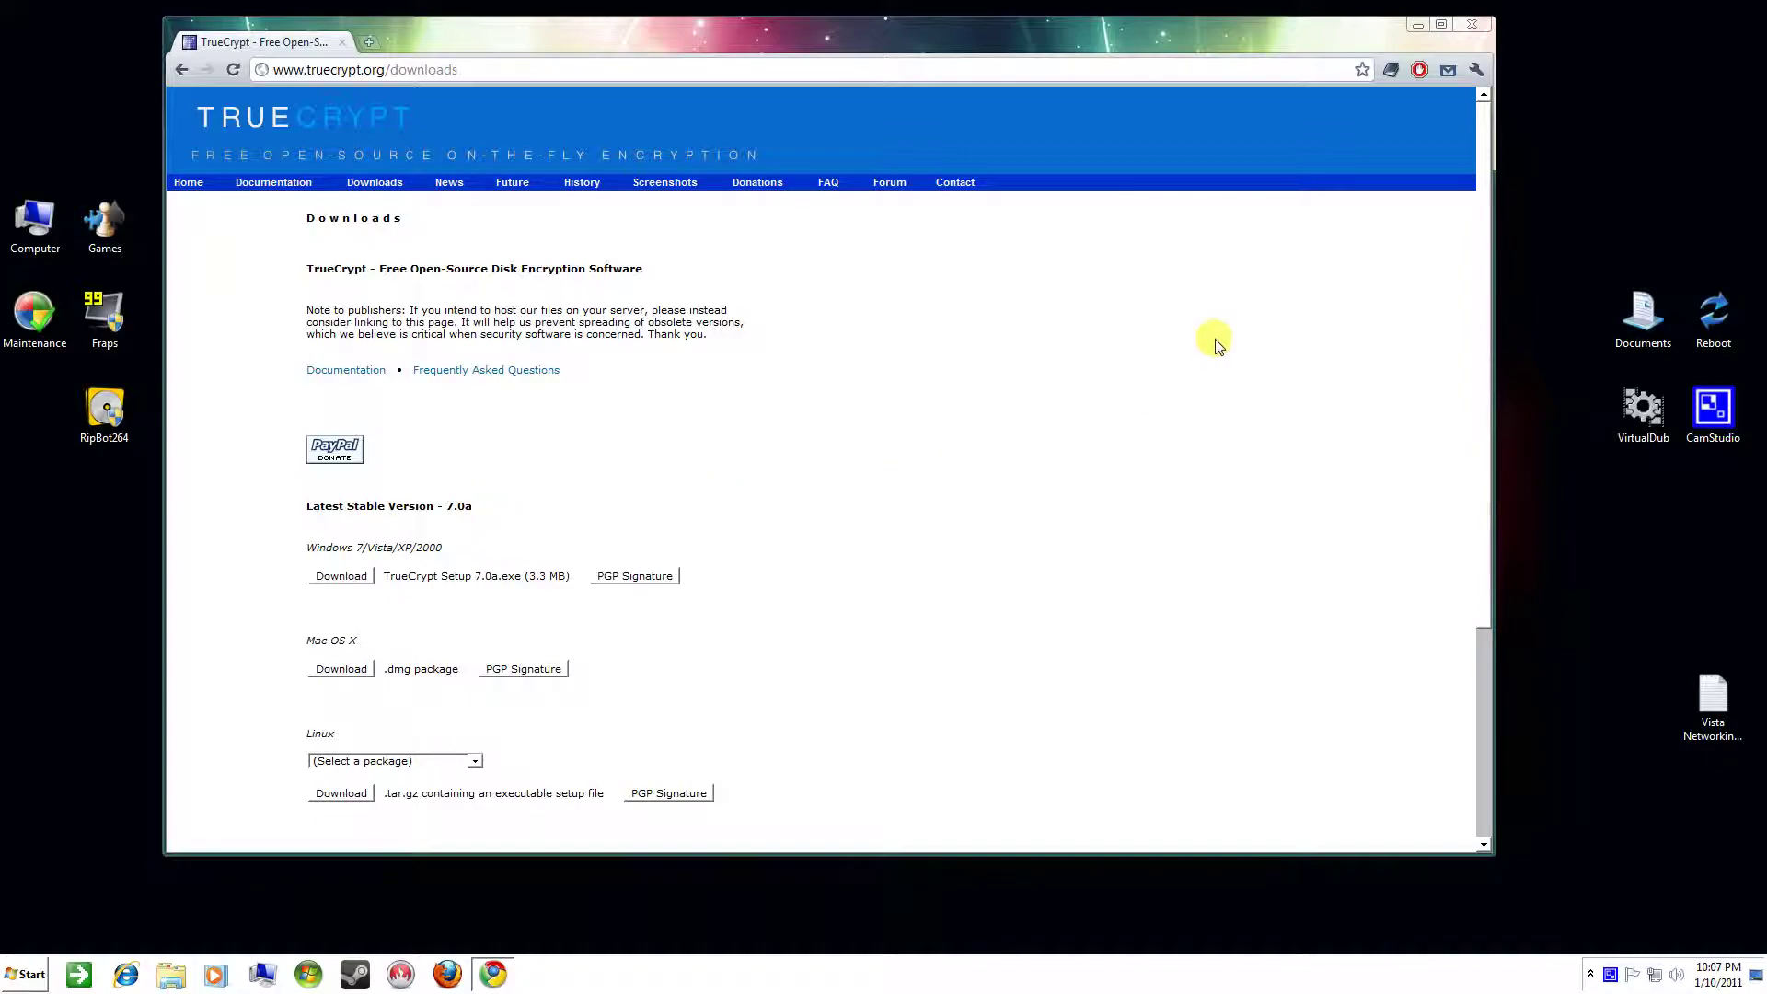
- Close Chrome, launch TrueCrypt through a Start menu search for 't', and reposition its window
{"action": "left_click", "coordinate": [1473, 24]}
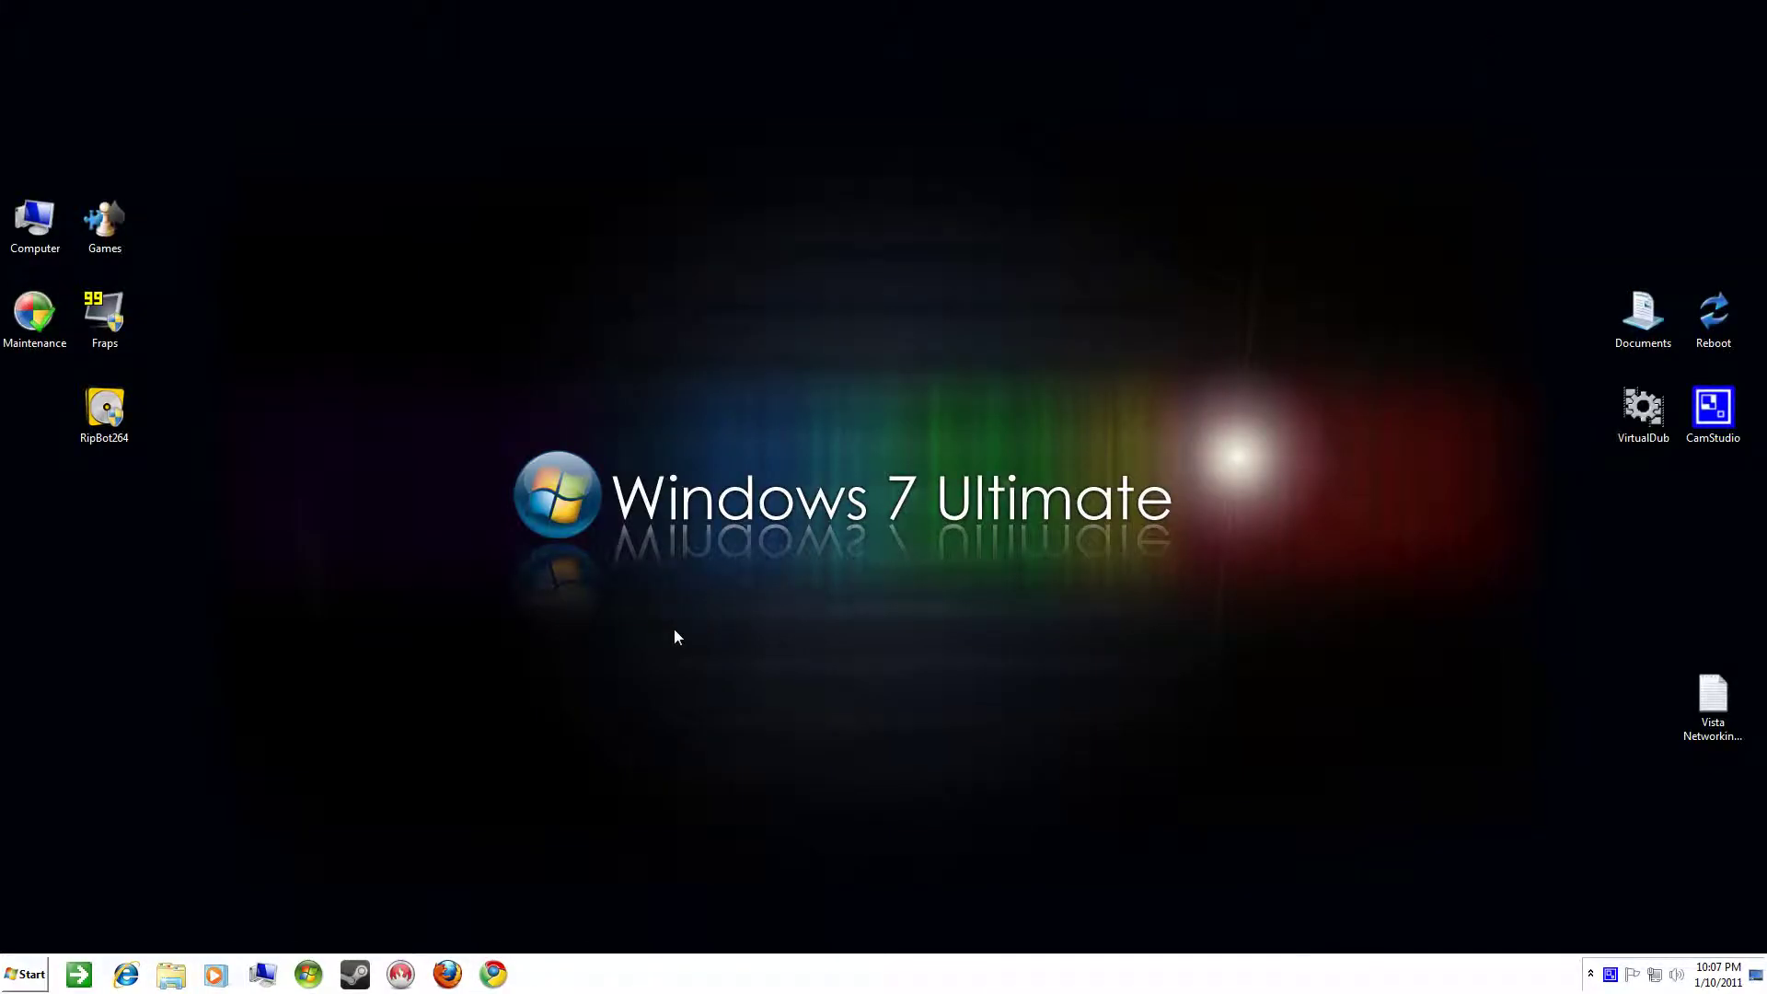
{"action": "key", "text": "super"}
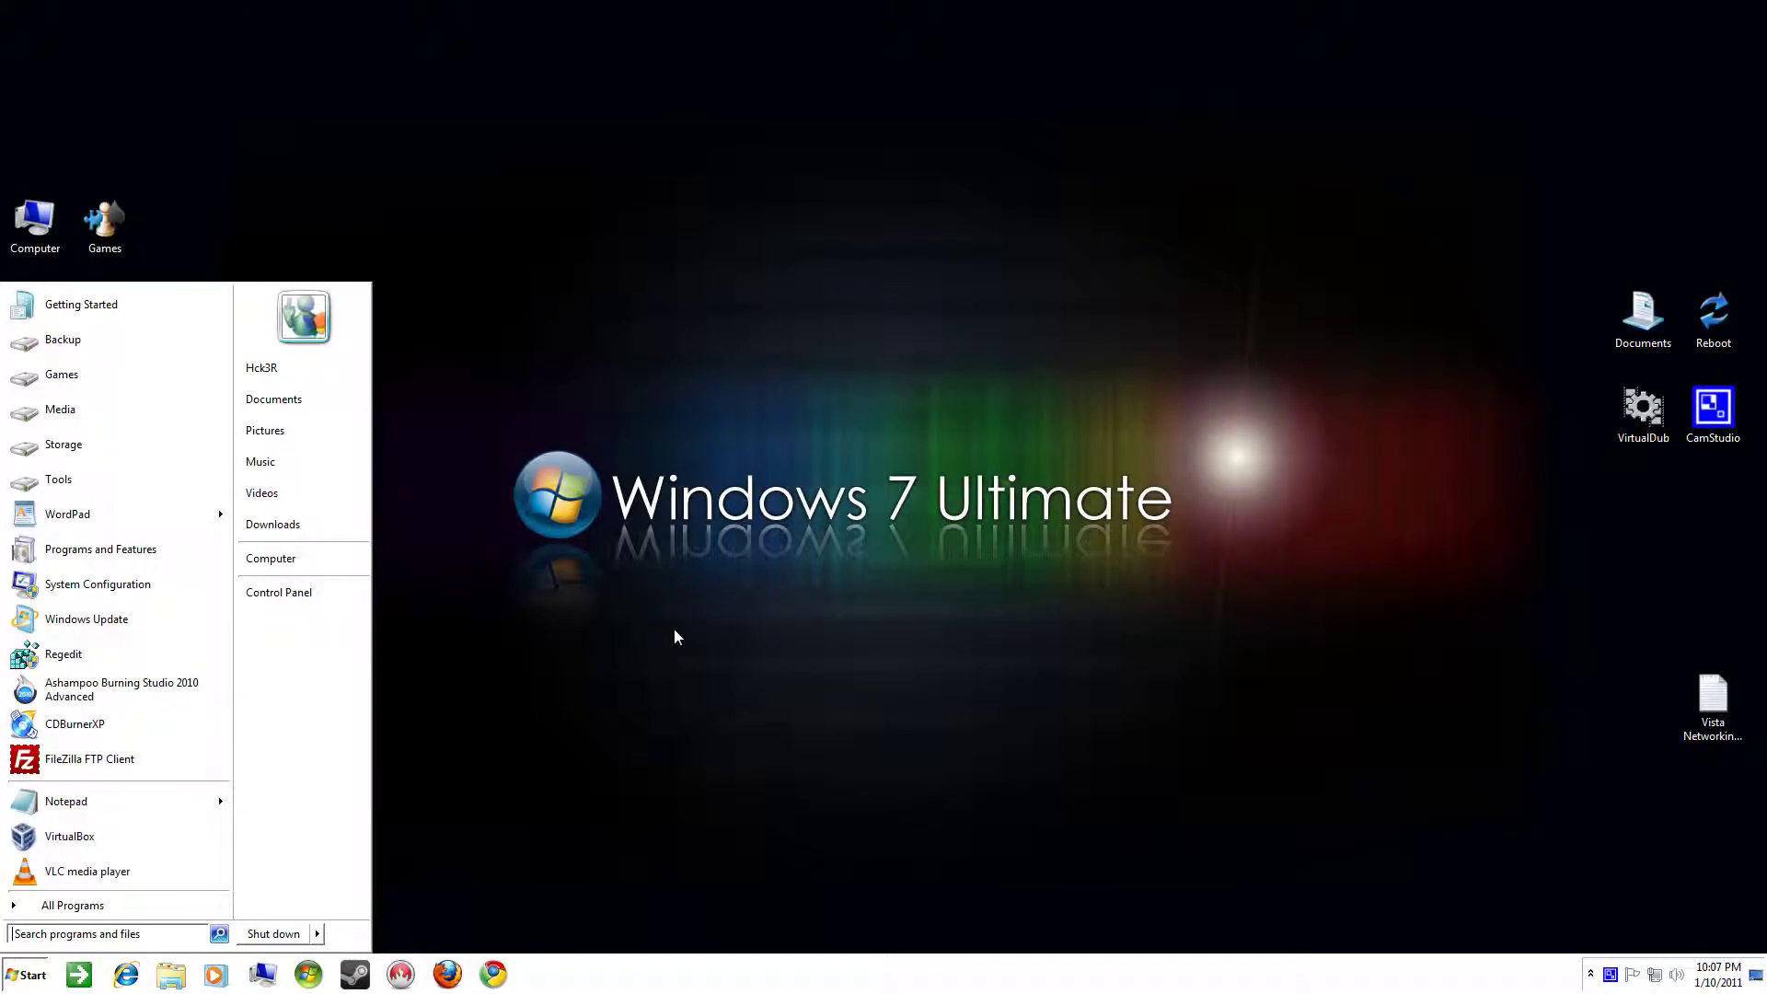
{"action": "type", "text": "t"}
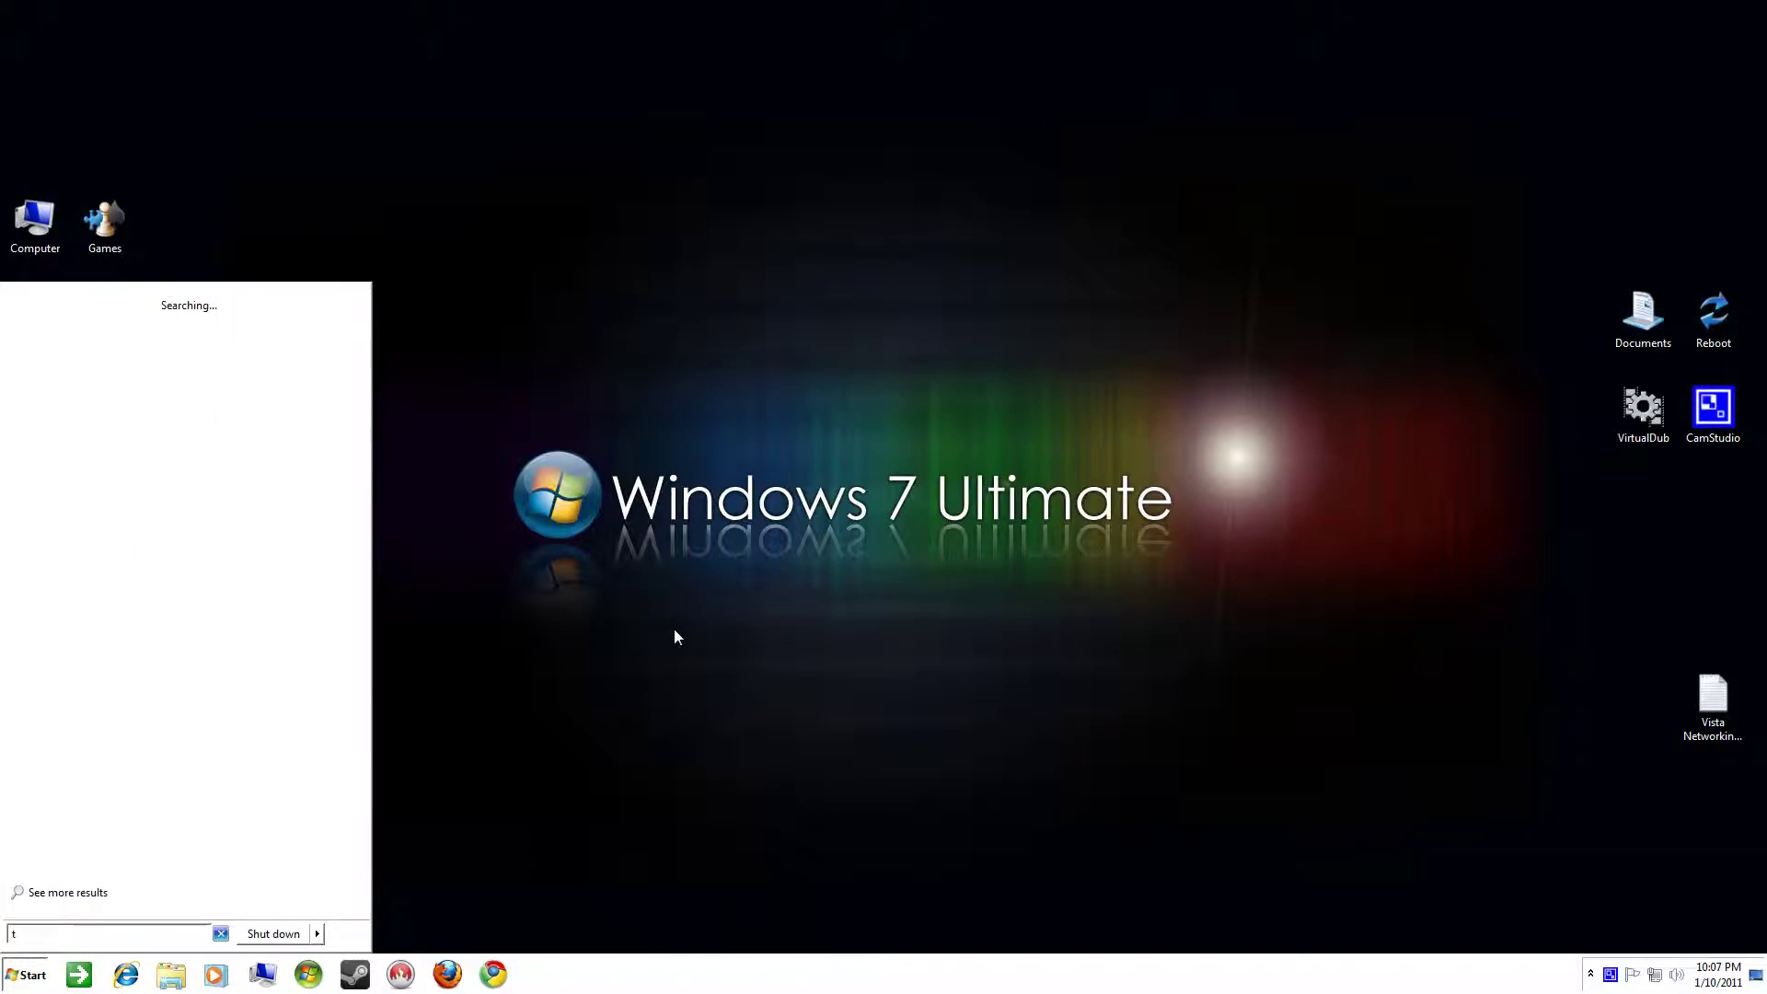
{"action": "key", "text": "Down"}
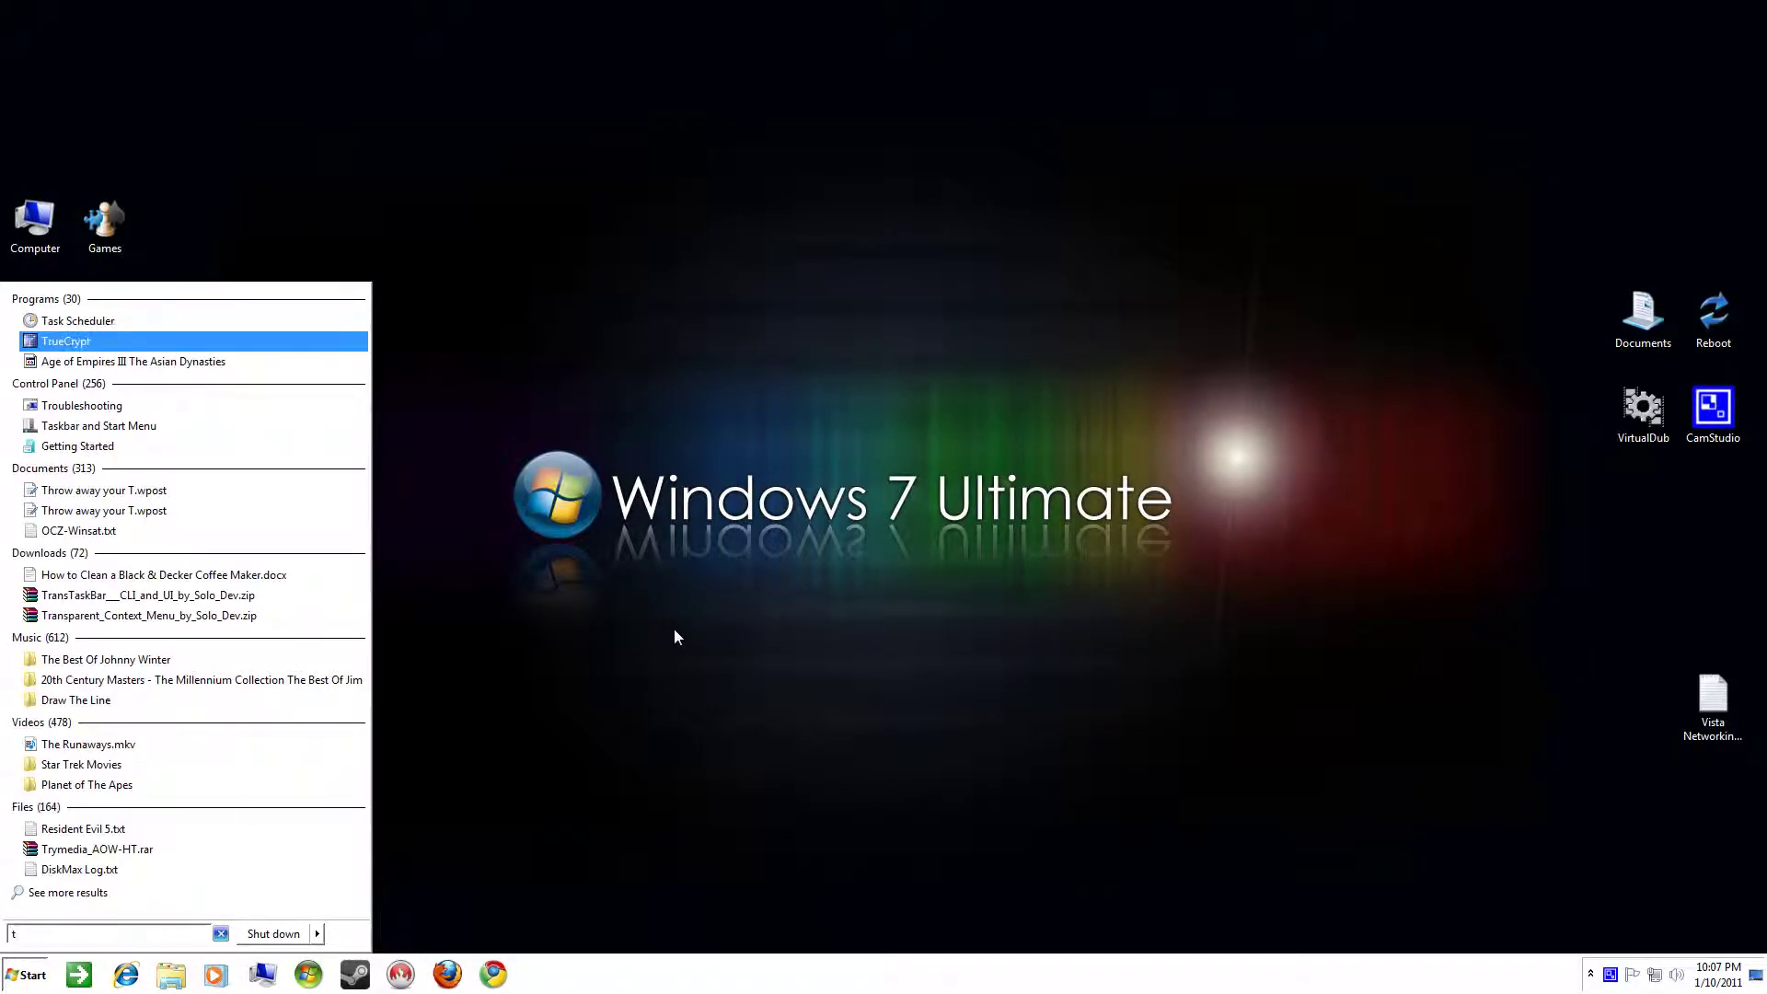
{"action": "key", "text": "Return"}
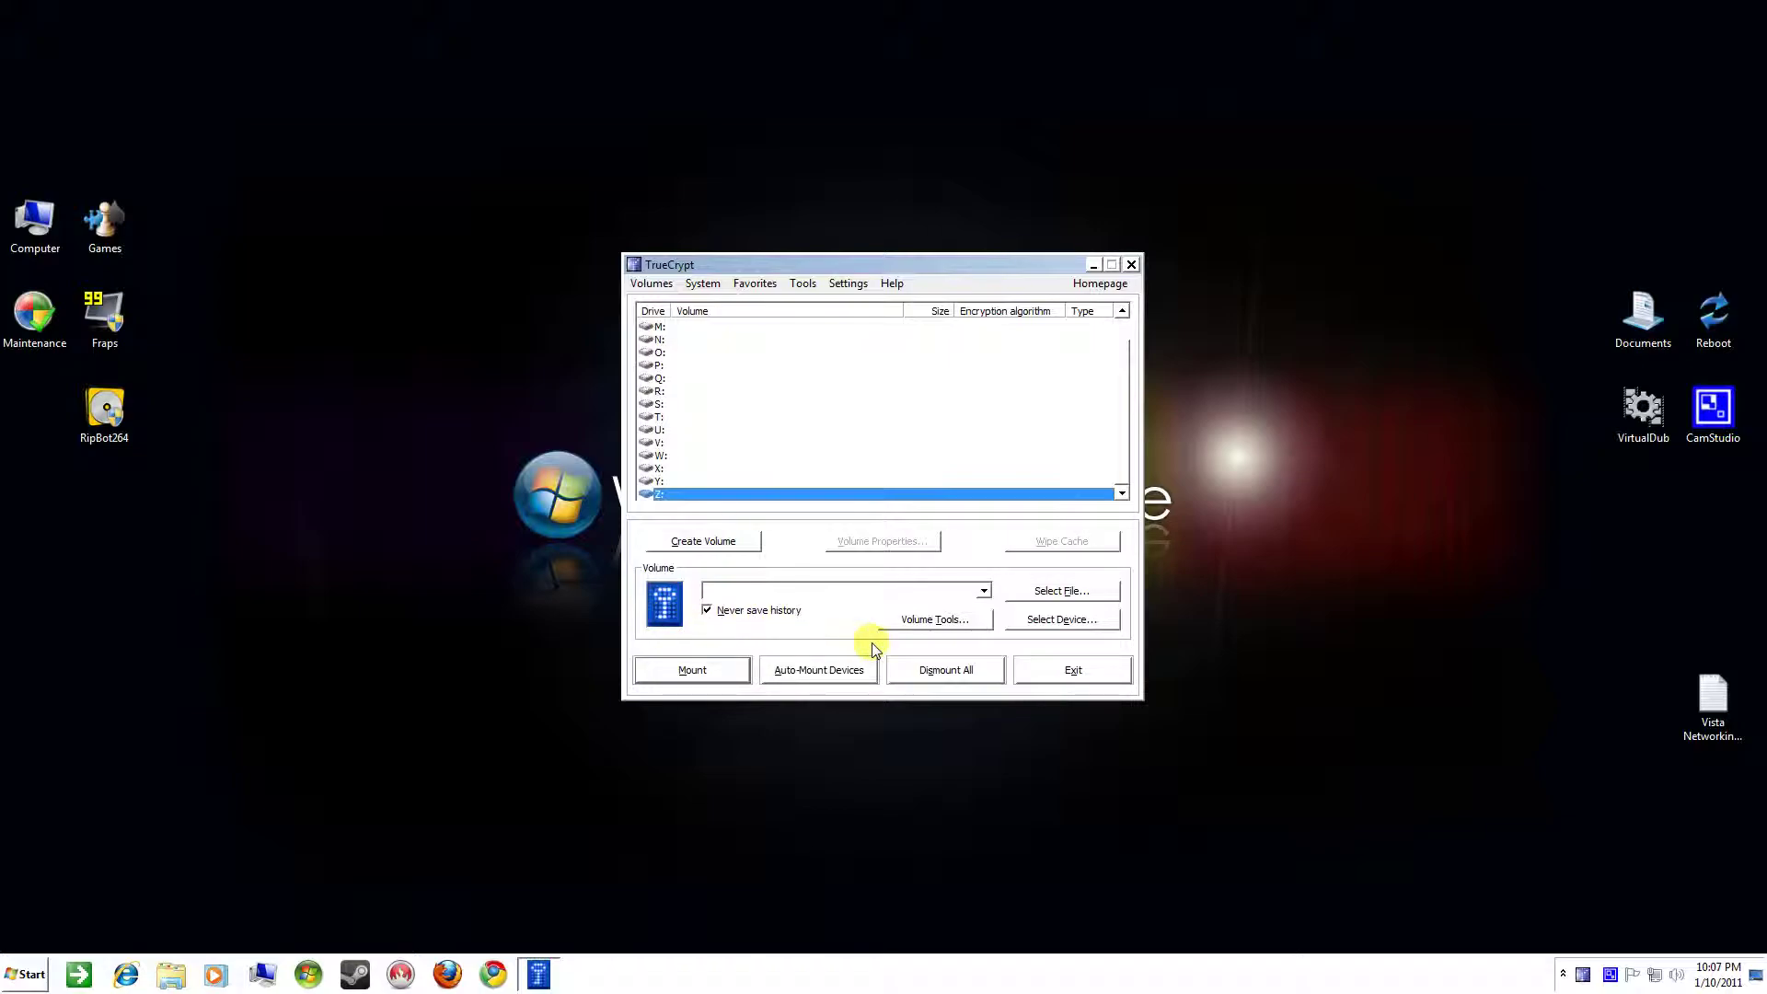
{"action": "left_click_drag", "start_coordinate": [813, 261], "coordinate": [781, 199]}
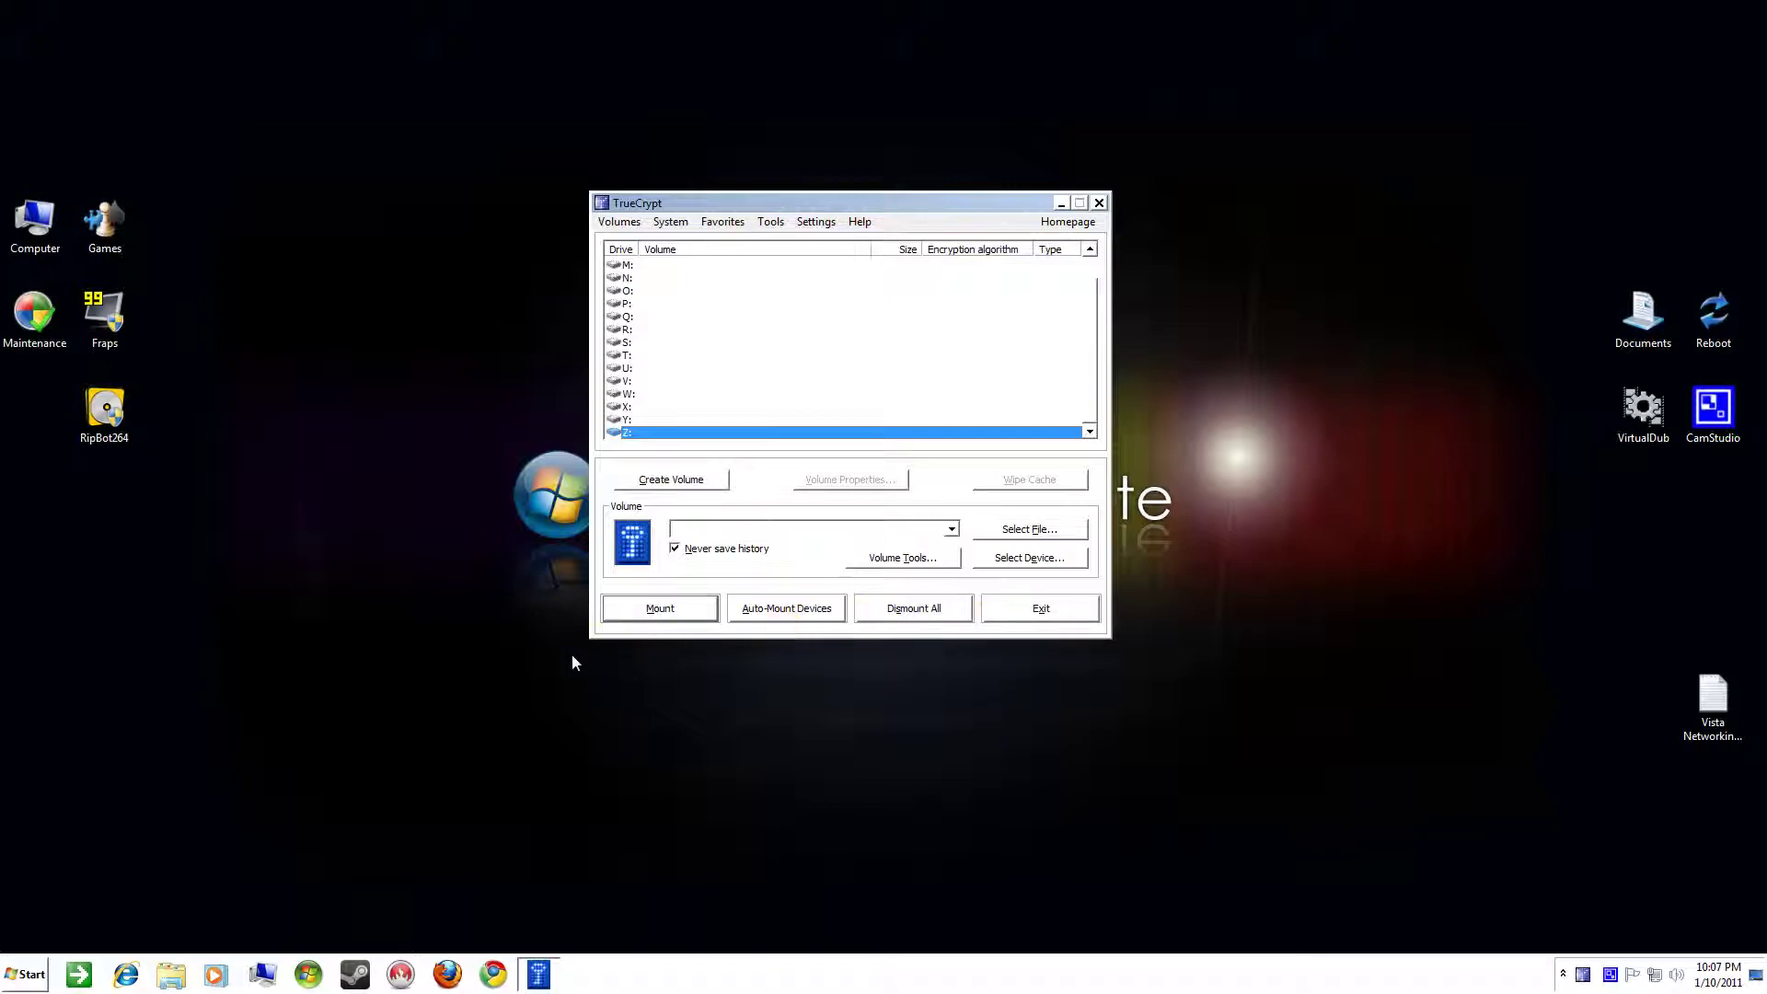
- Start the Volume Creation Wizard and choose to encrypt a non-system partition/drive
{"action": "left_click", "coordinate": [672, 481]}
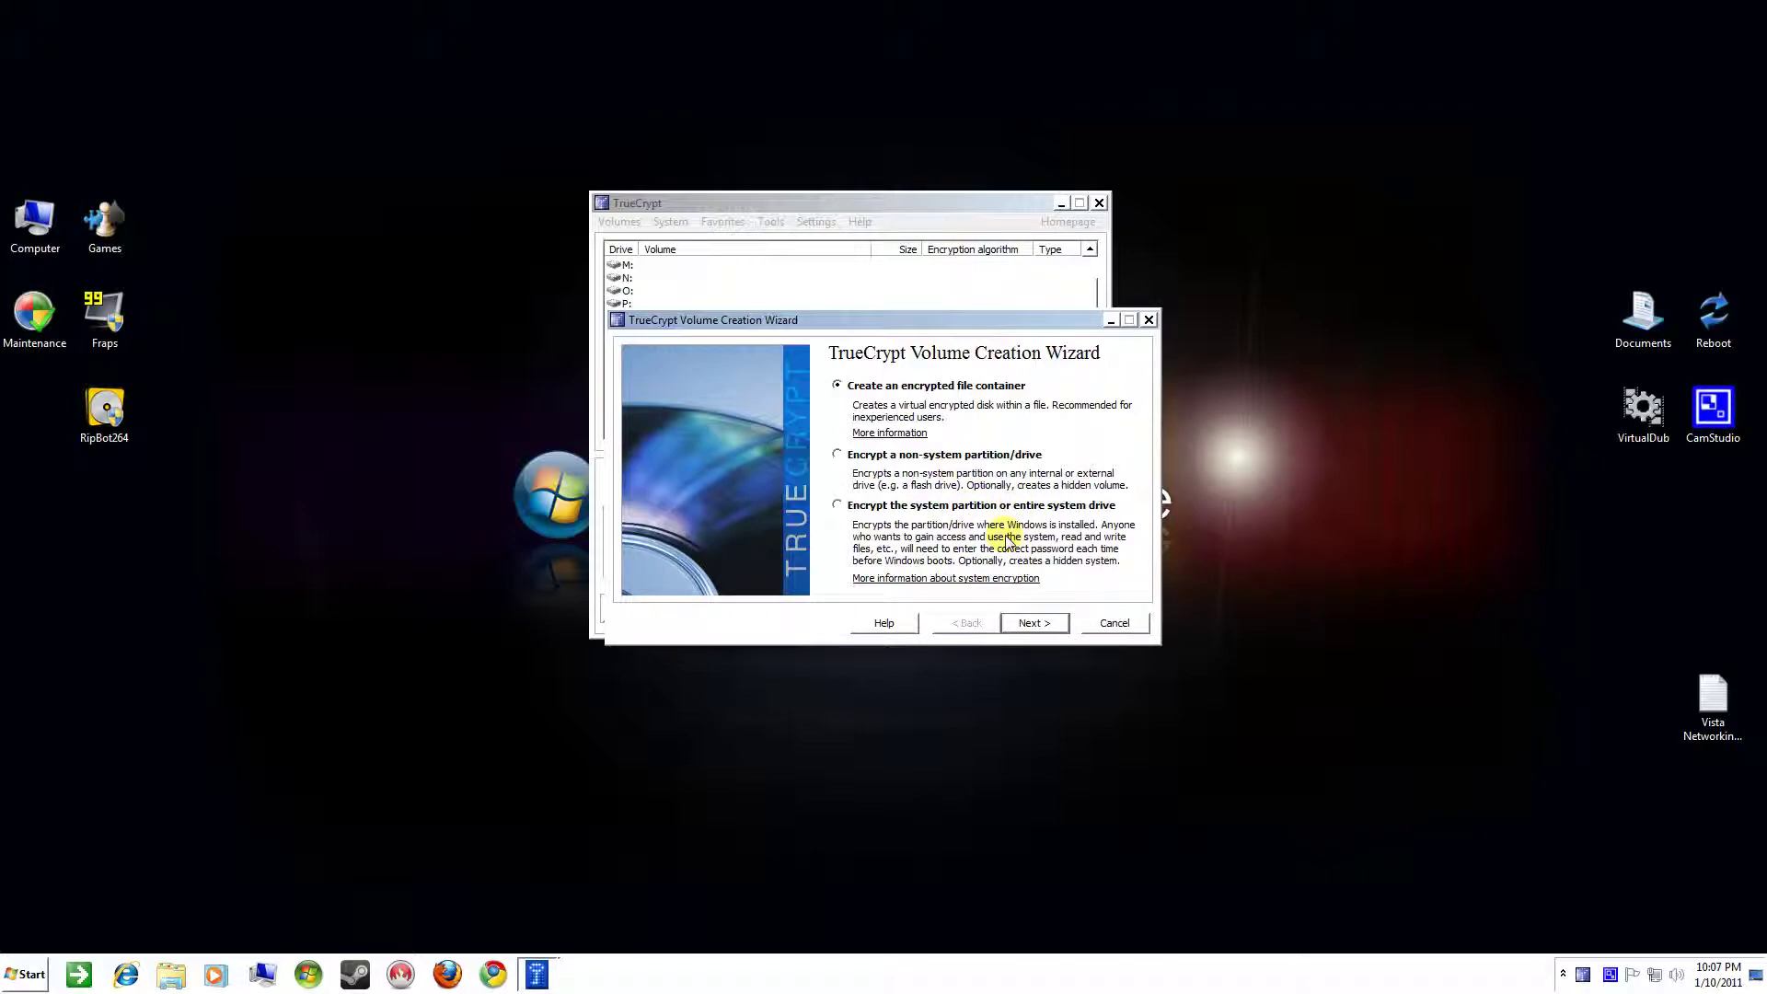
{"action": "left_click", "coordinate": [837, 455]}
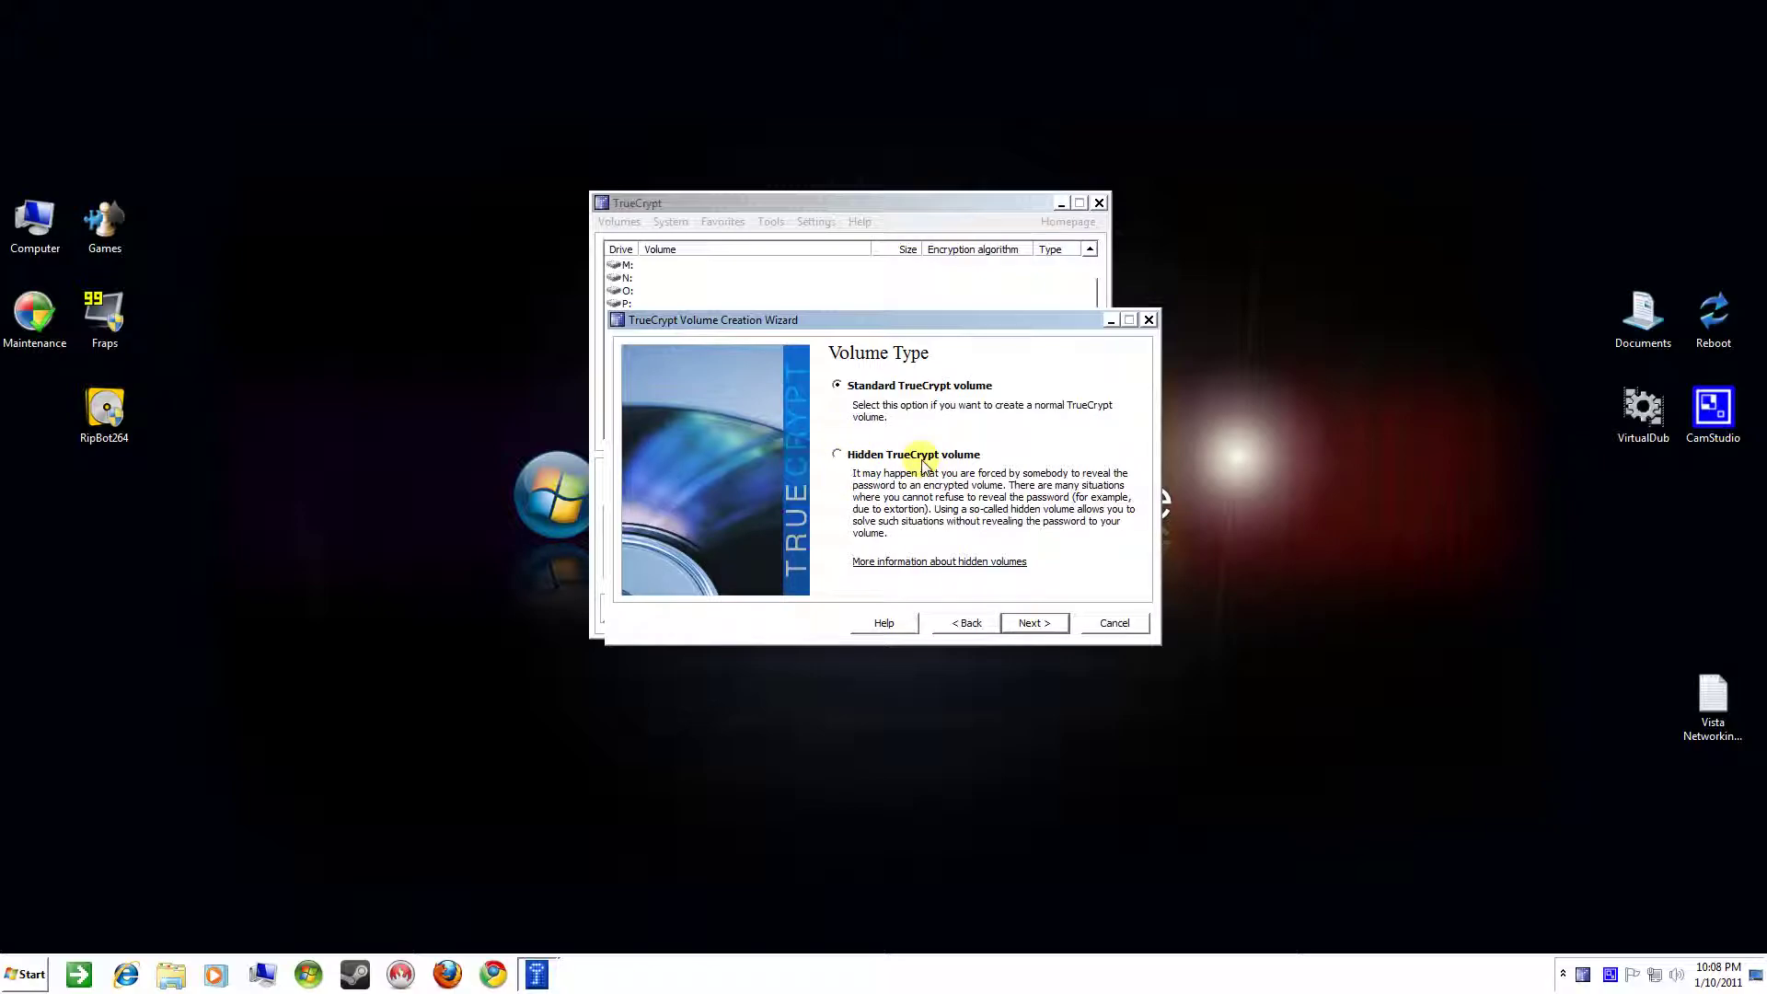
- Keep Standard TrueCrypt volume and select \Device\Harddisk4\Partition1 (E:, 7.0 MB) as the location
{"action": "left_click", "coordinate": [1032, 624]}
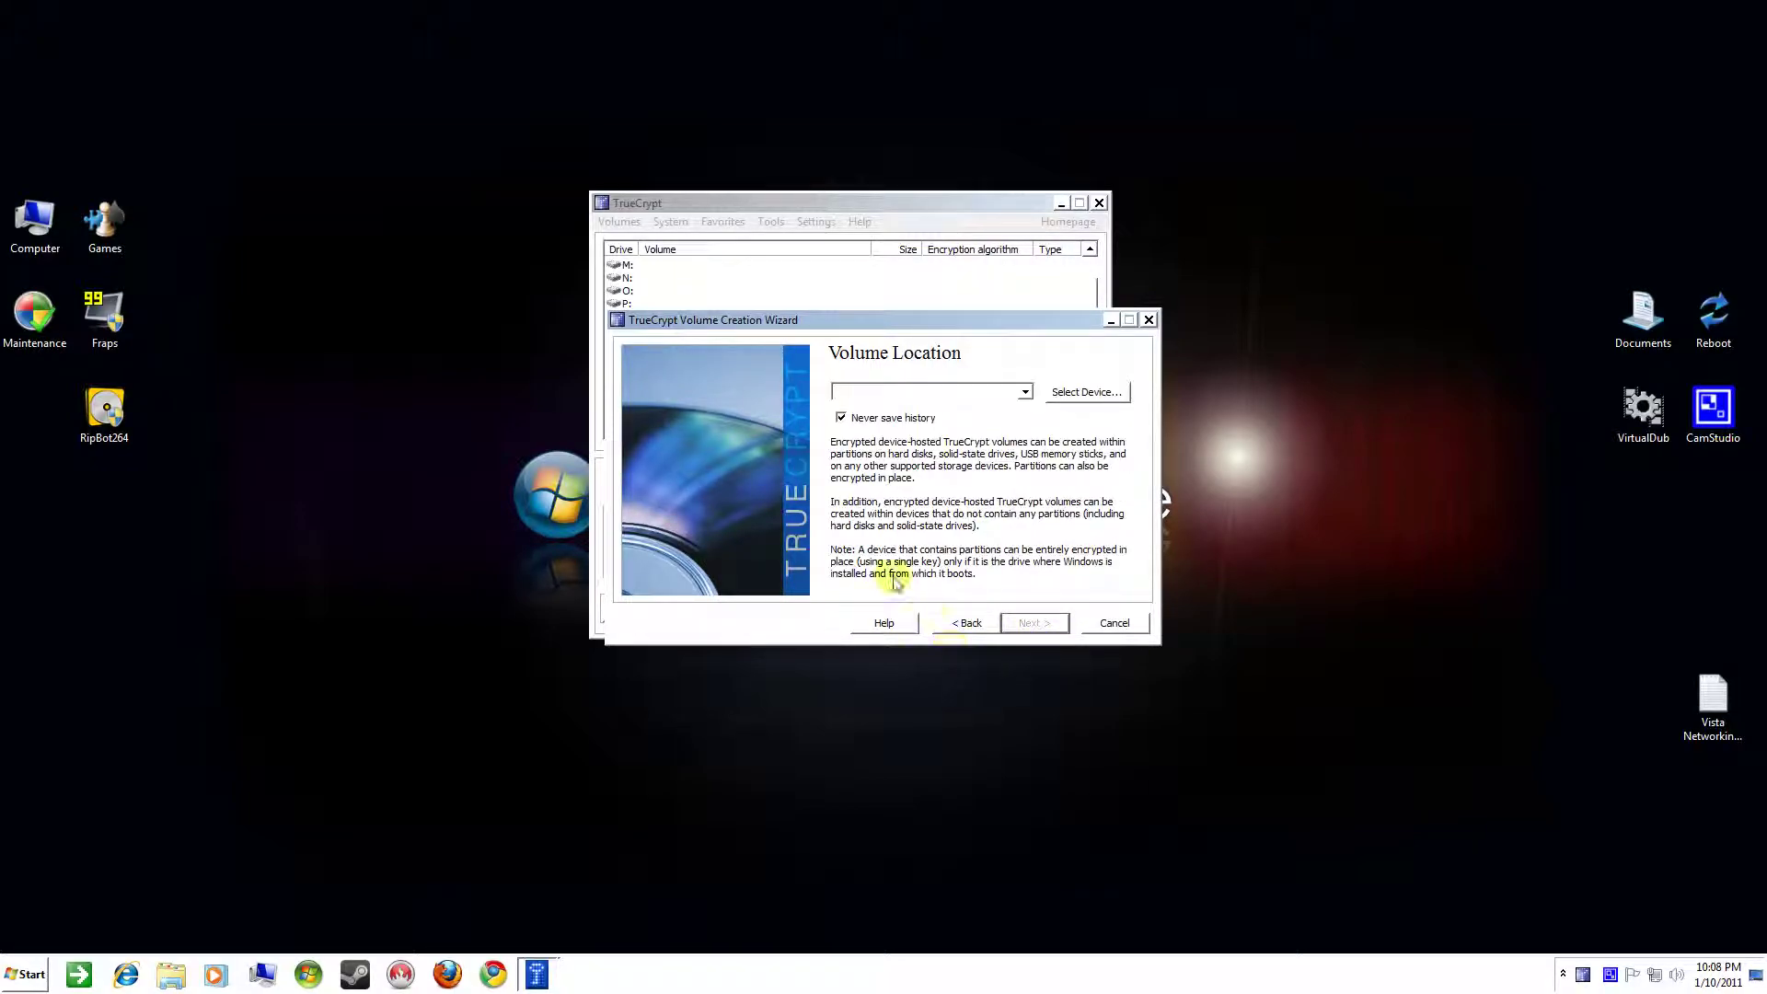
{"action": "left_click", "coordinate": [1075, 392]}
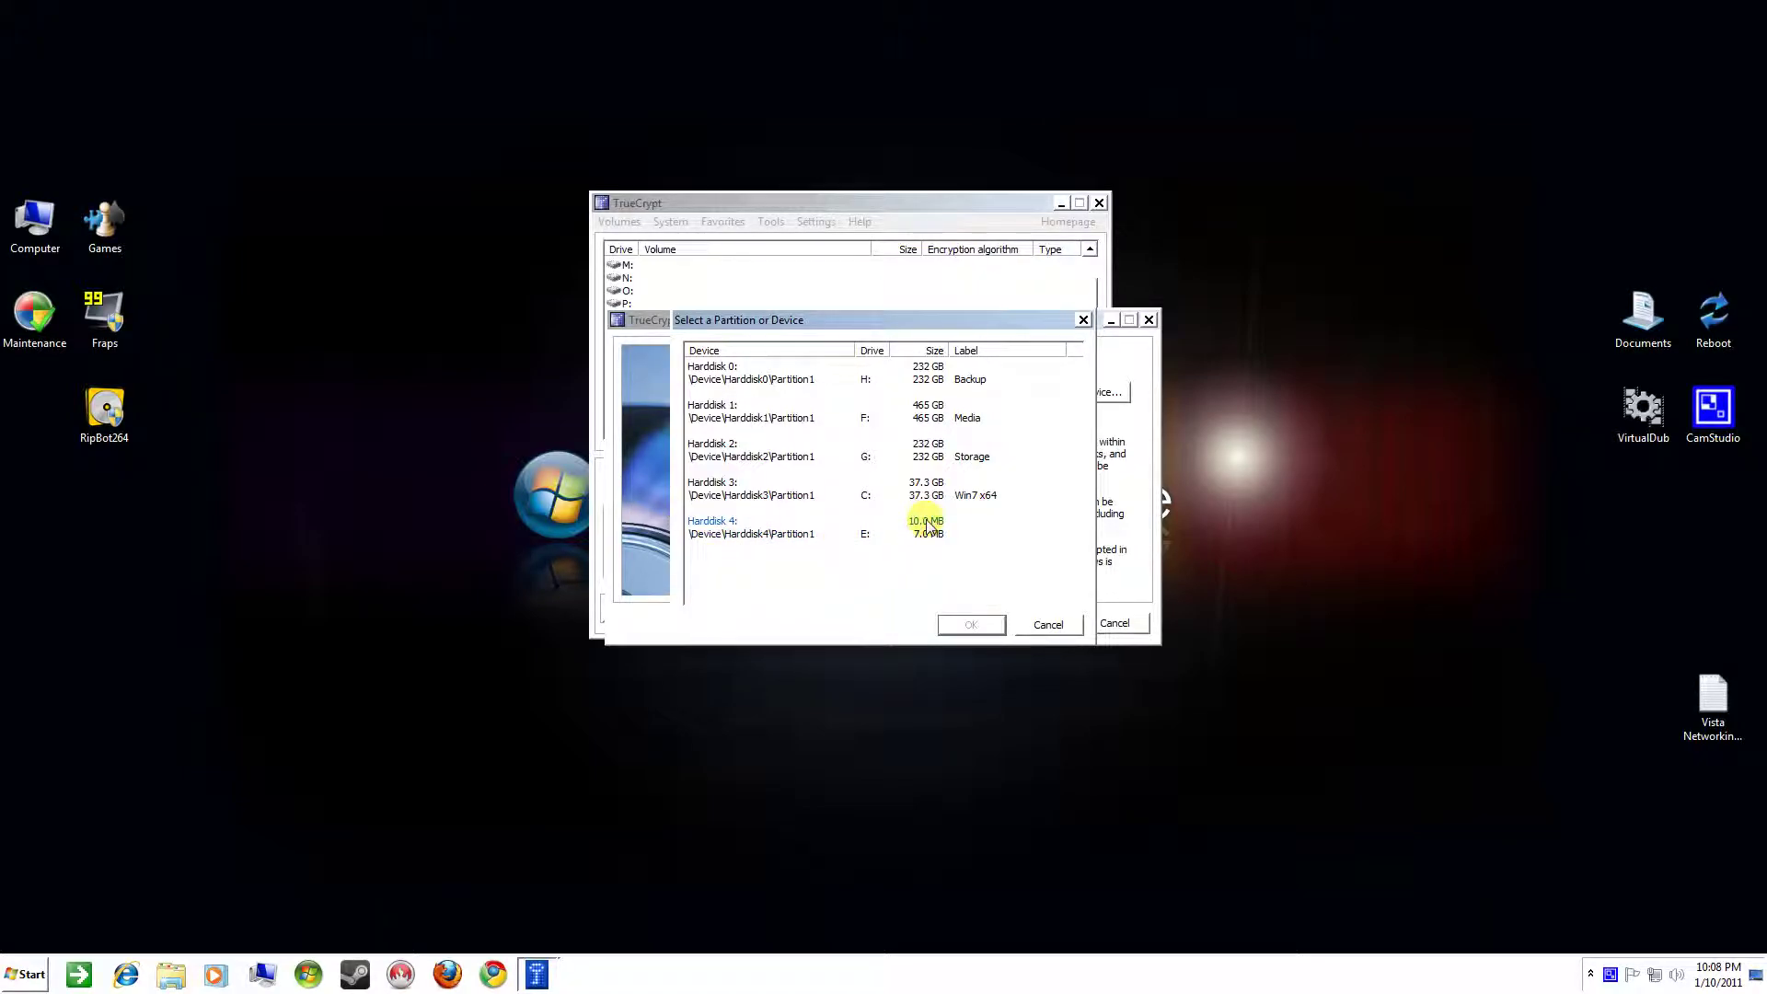
{"action": "left_click", "coordinate": [788, 541]}
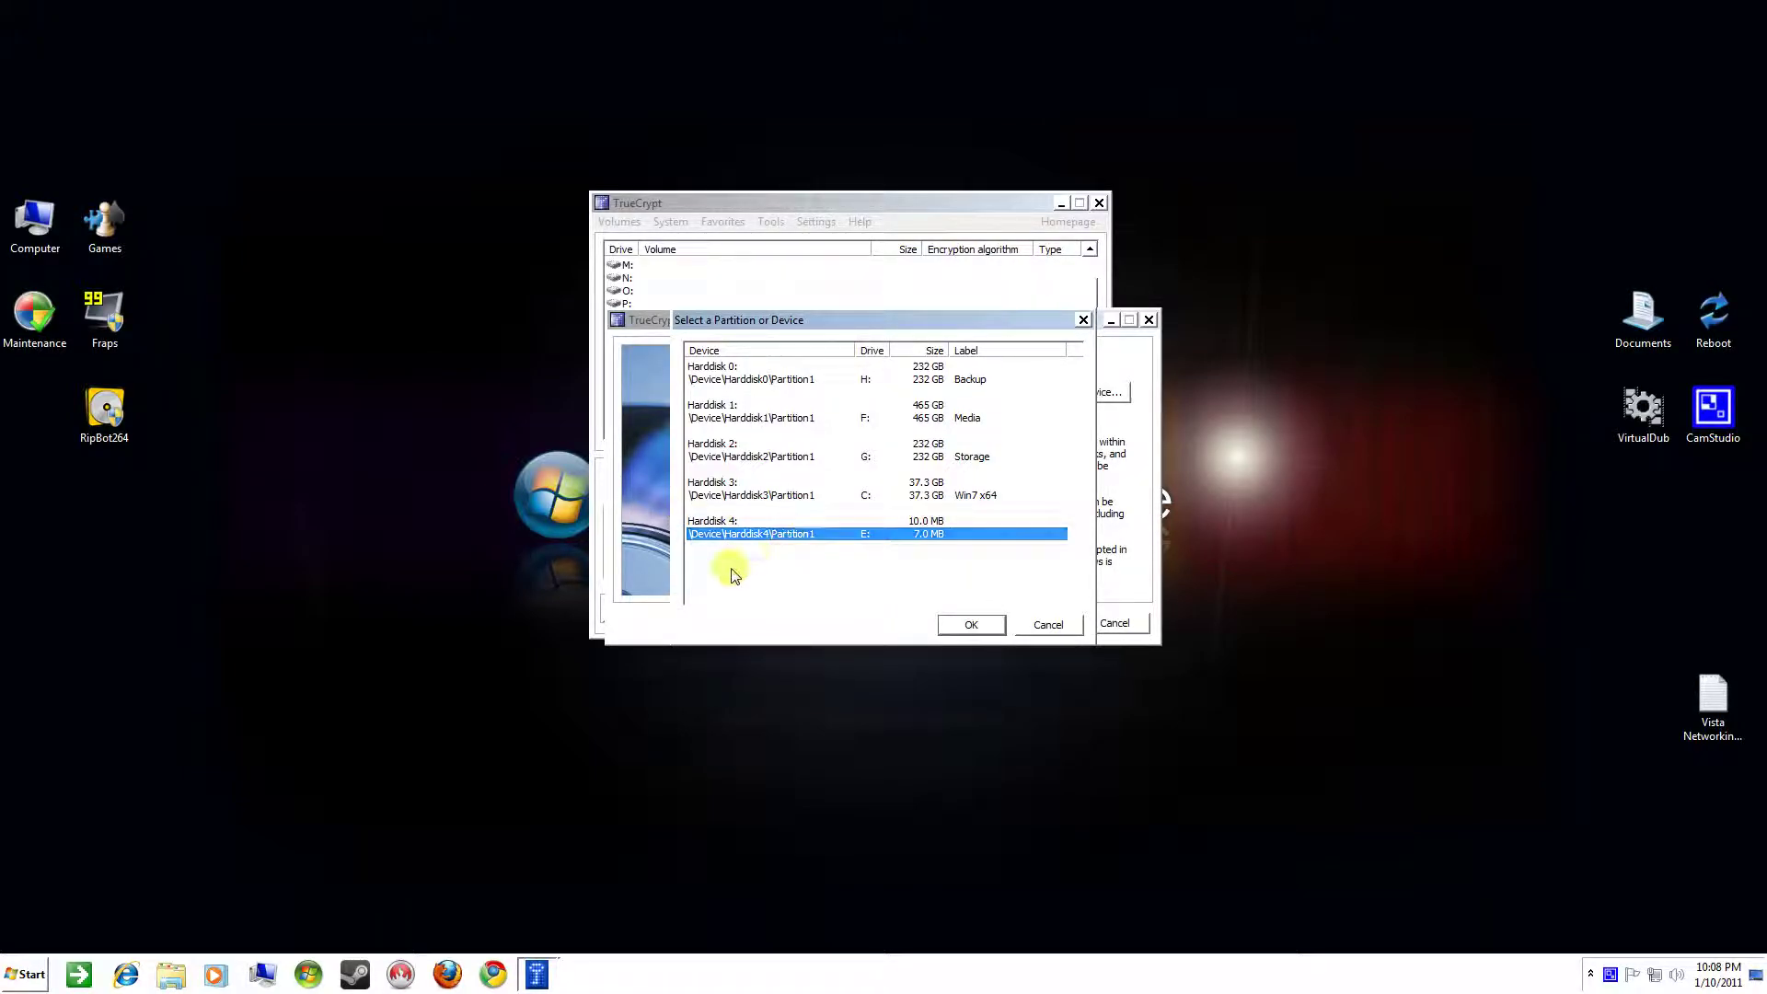
{"action": "left_click", "coordinate": [971, 626]}
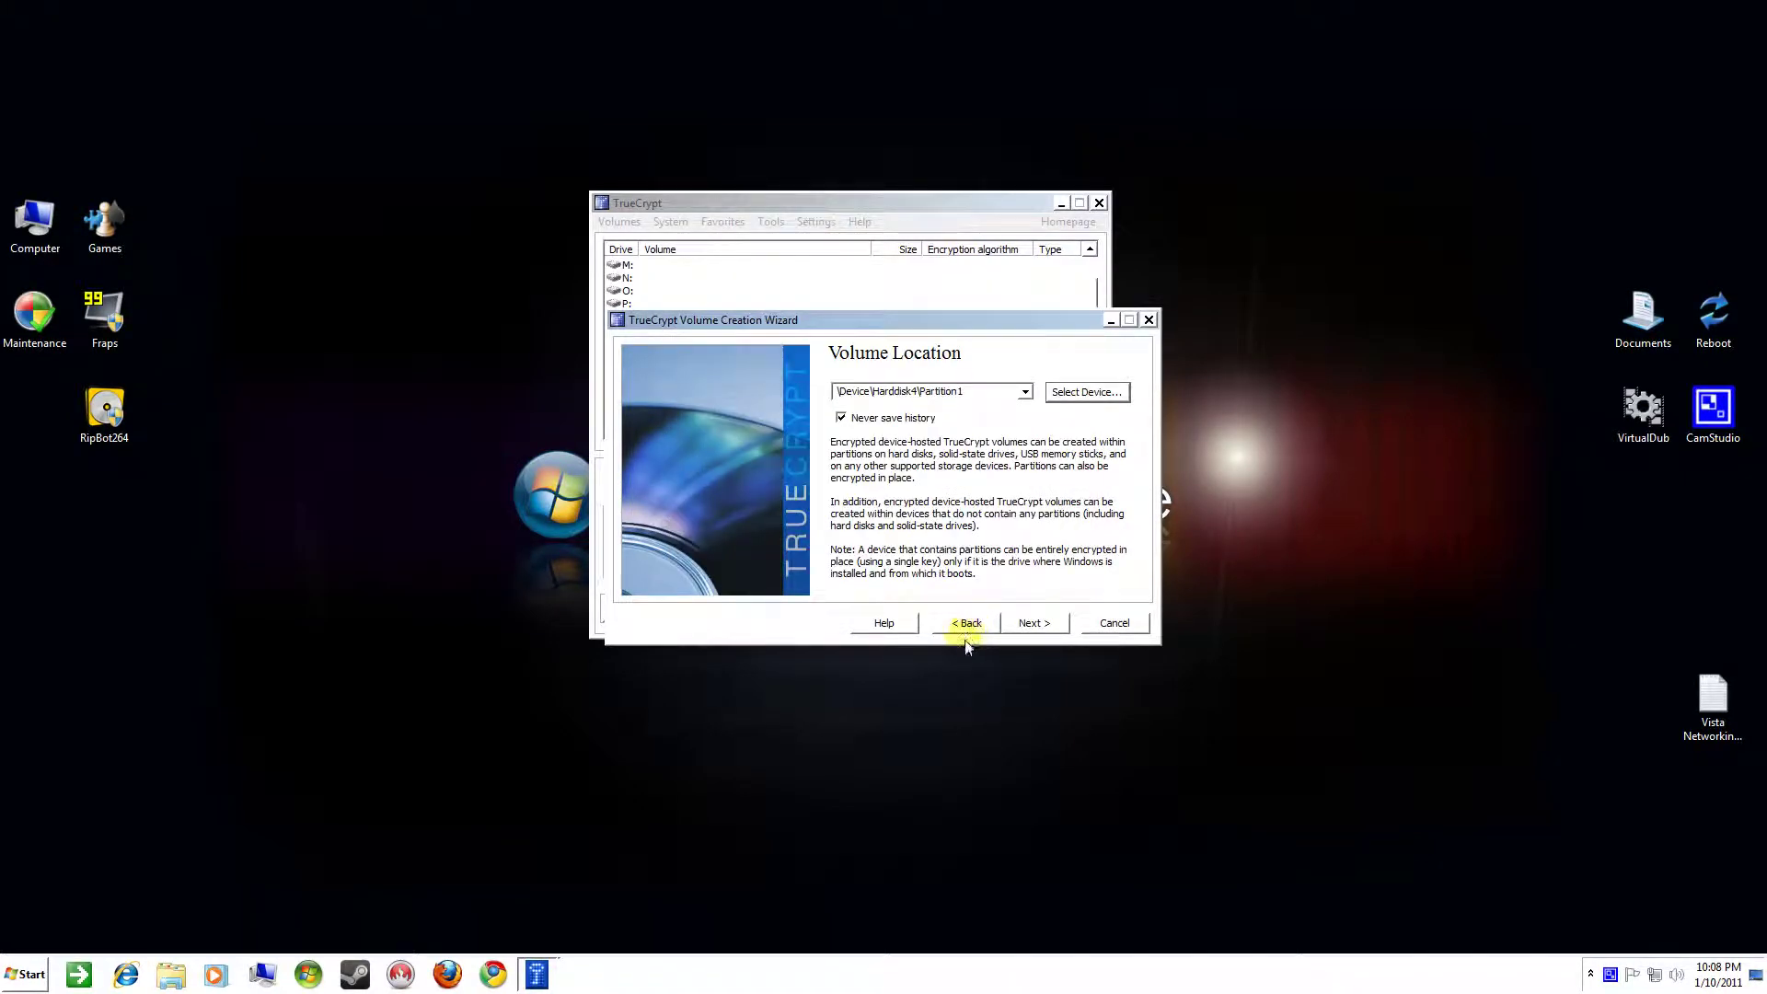
- Keep 'Create encrypted volume and format it' and leave AES as the encryption algorithm
{"action": "left_click", "coordinate": [1029, 625]}
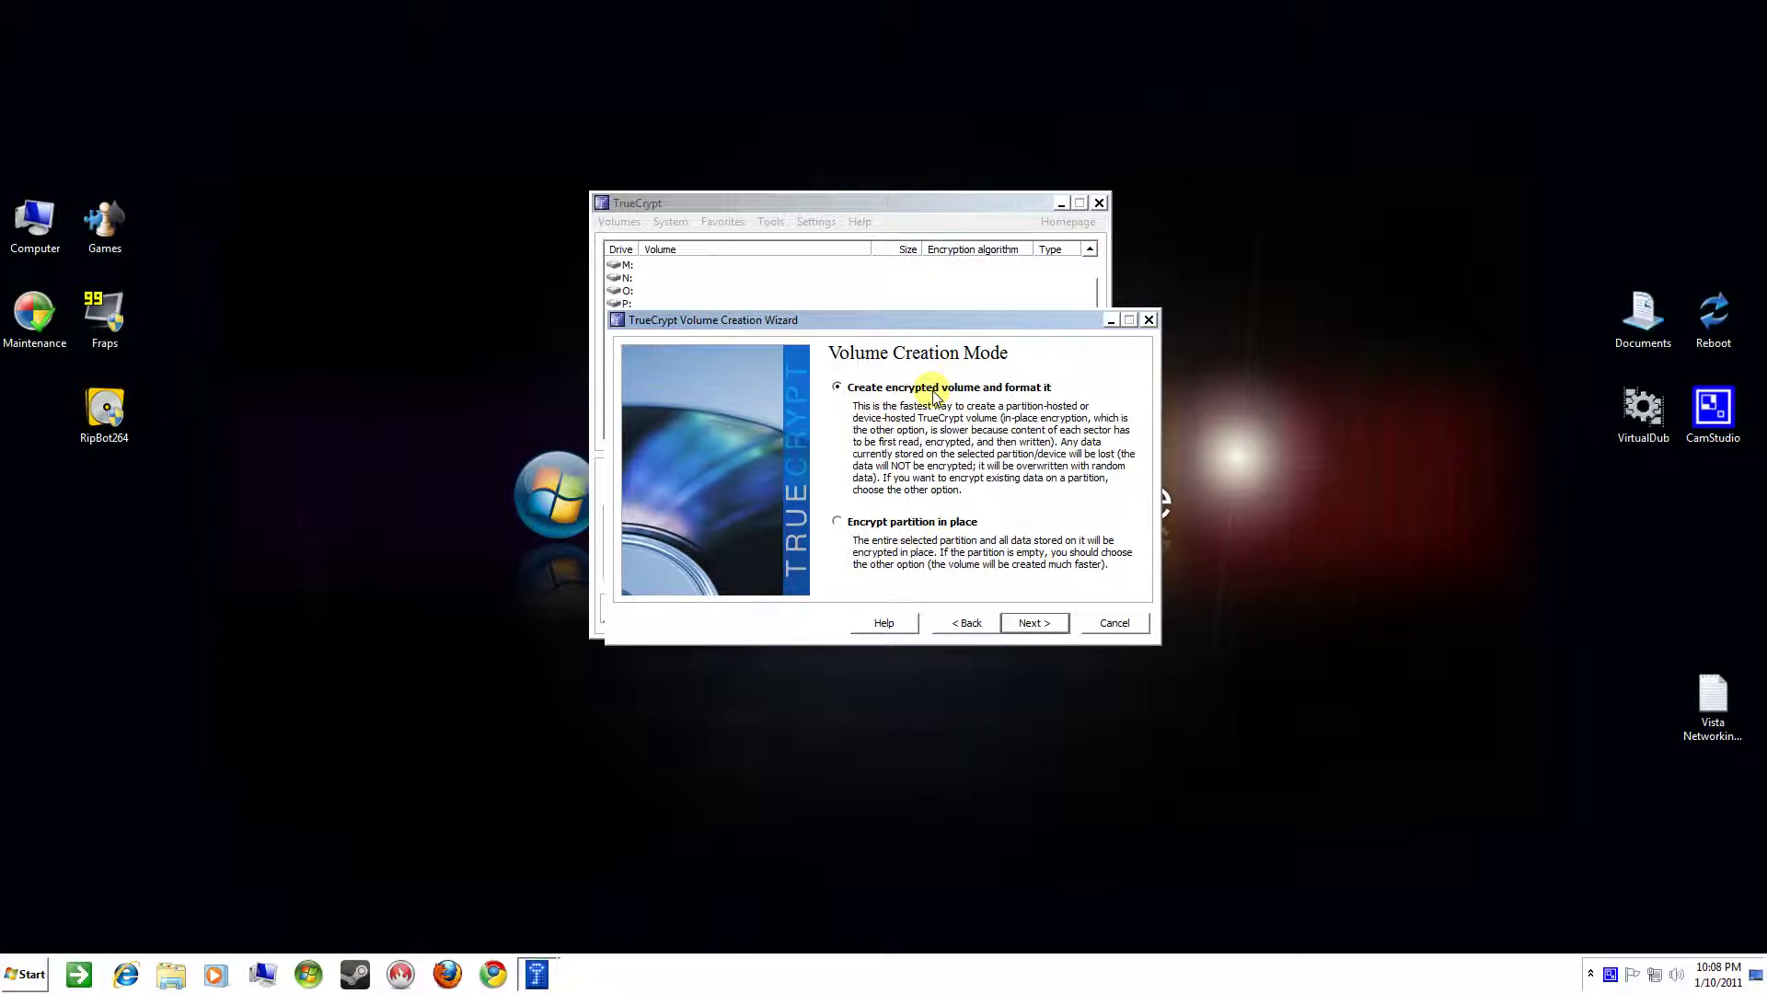
{"action": "left_click", "coordinate": [1028, 623]}
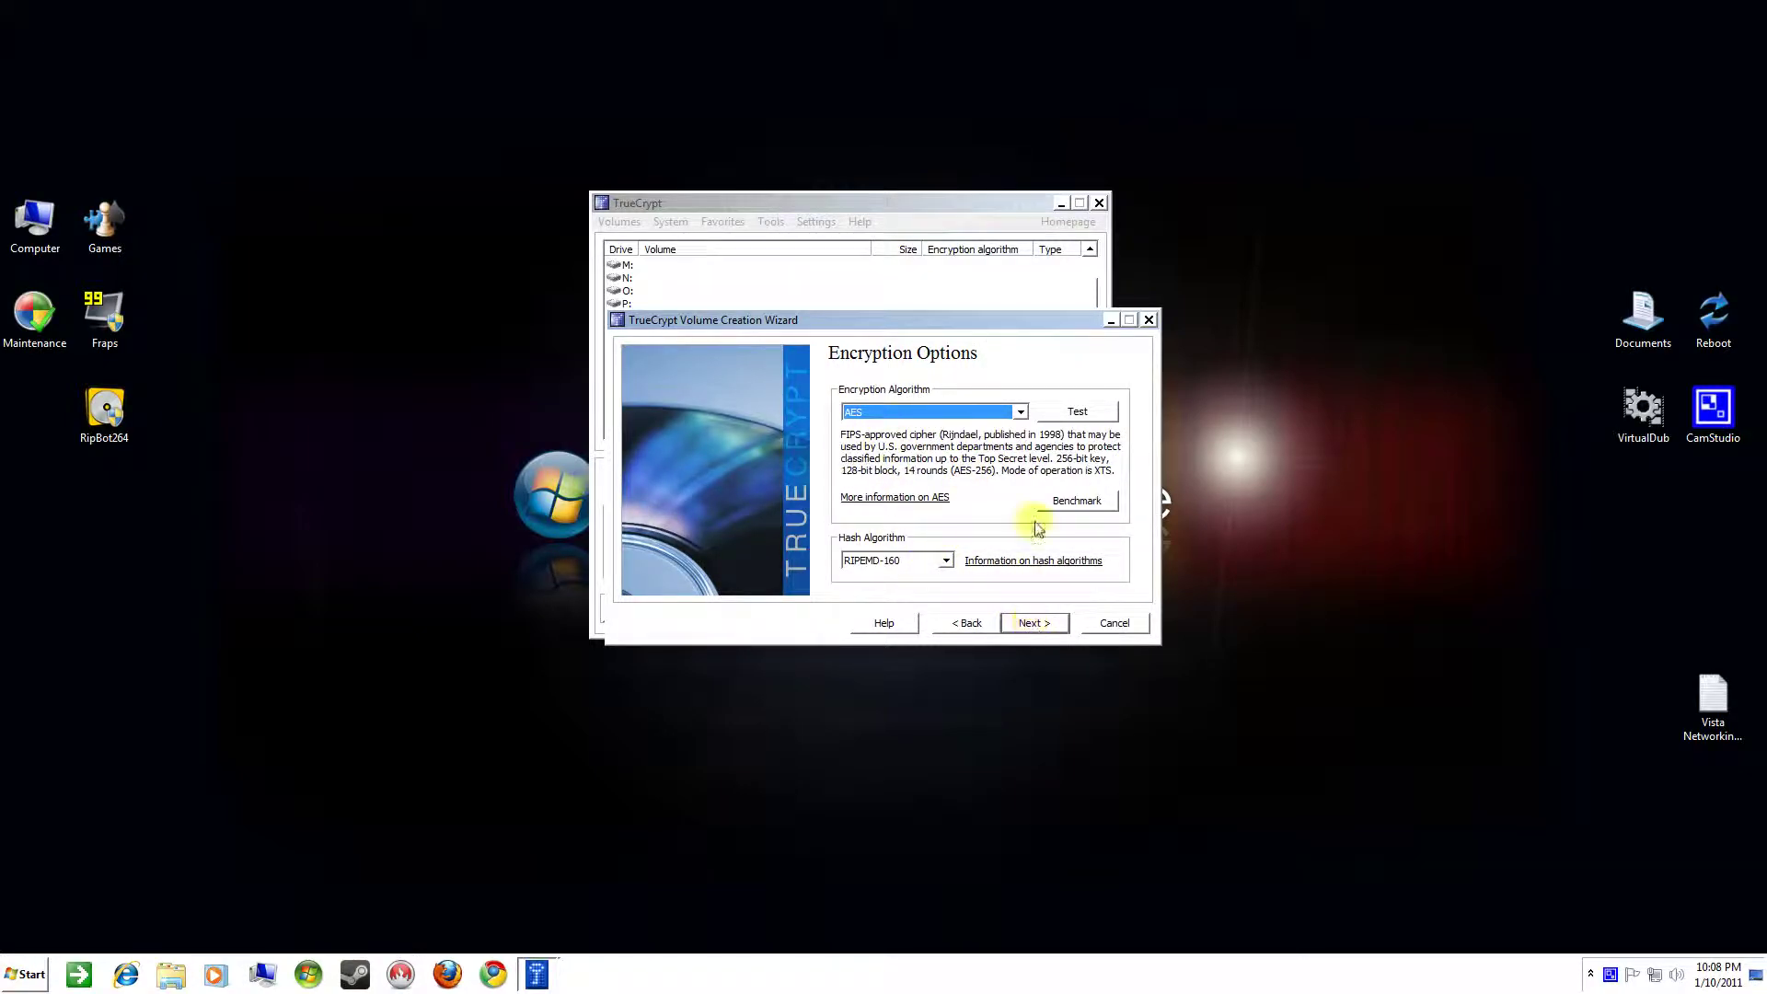
{"action": "left_click", "coordinate": [1019, 411]}
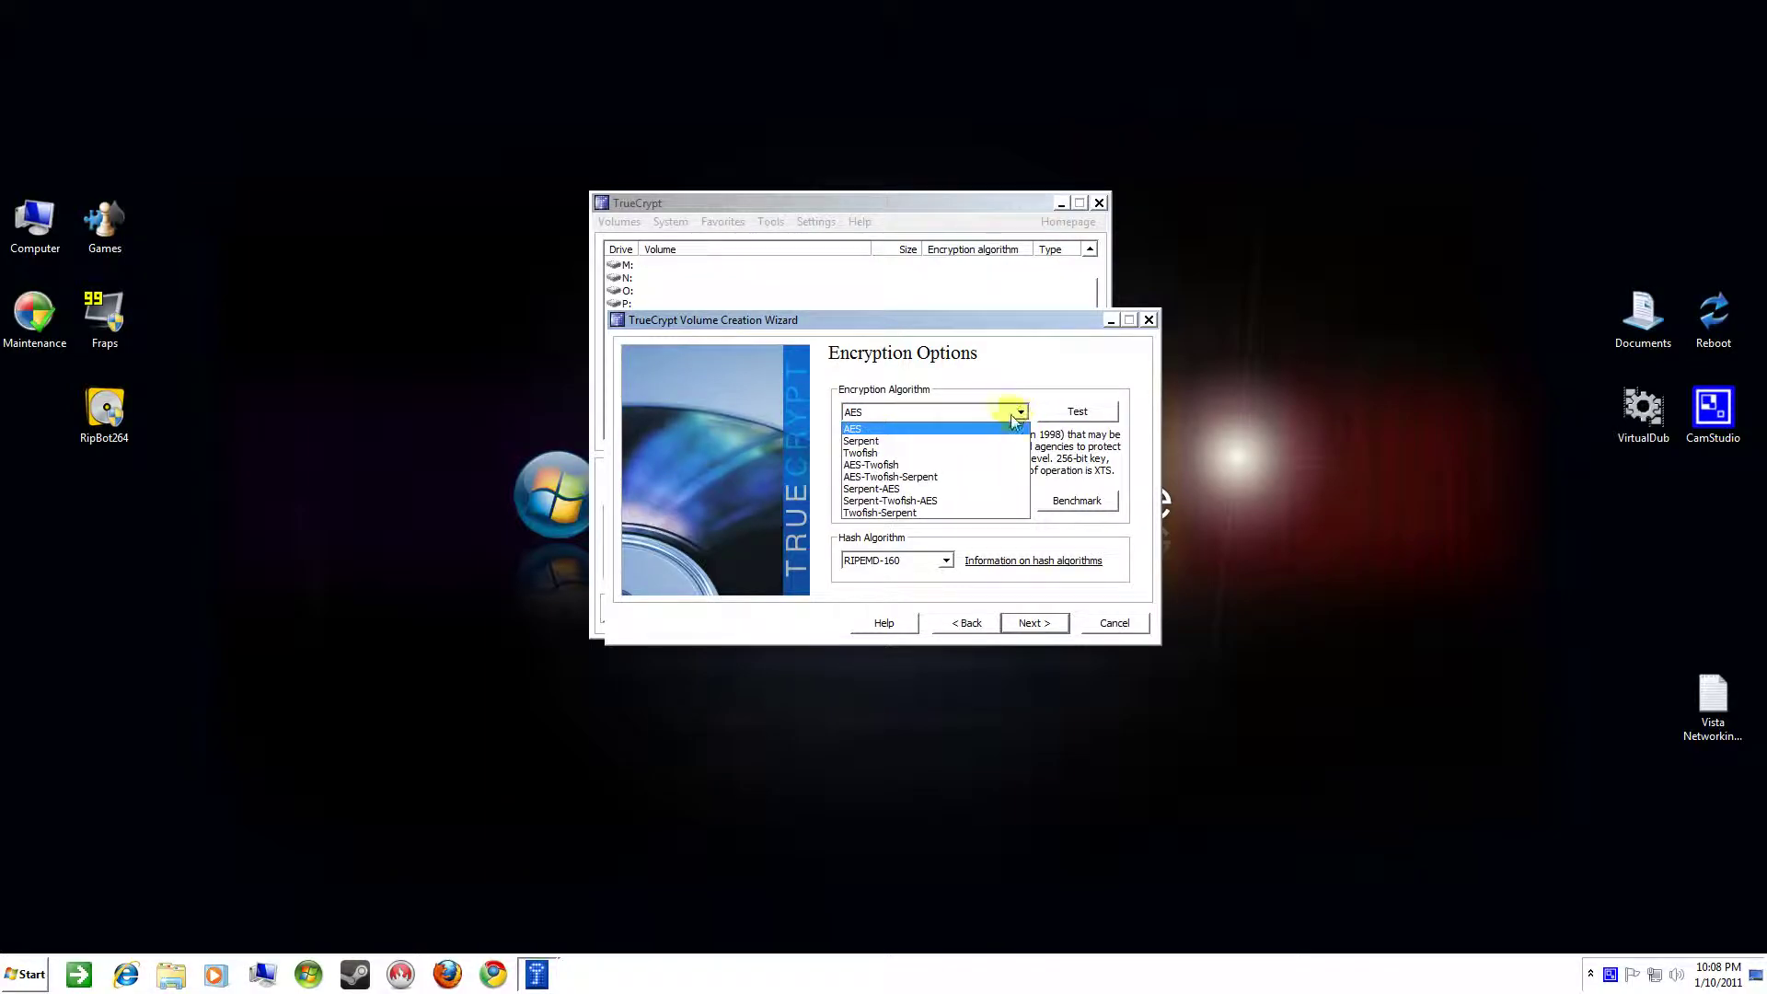
{"action": "left_click", "coordinate": [970, 384]}
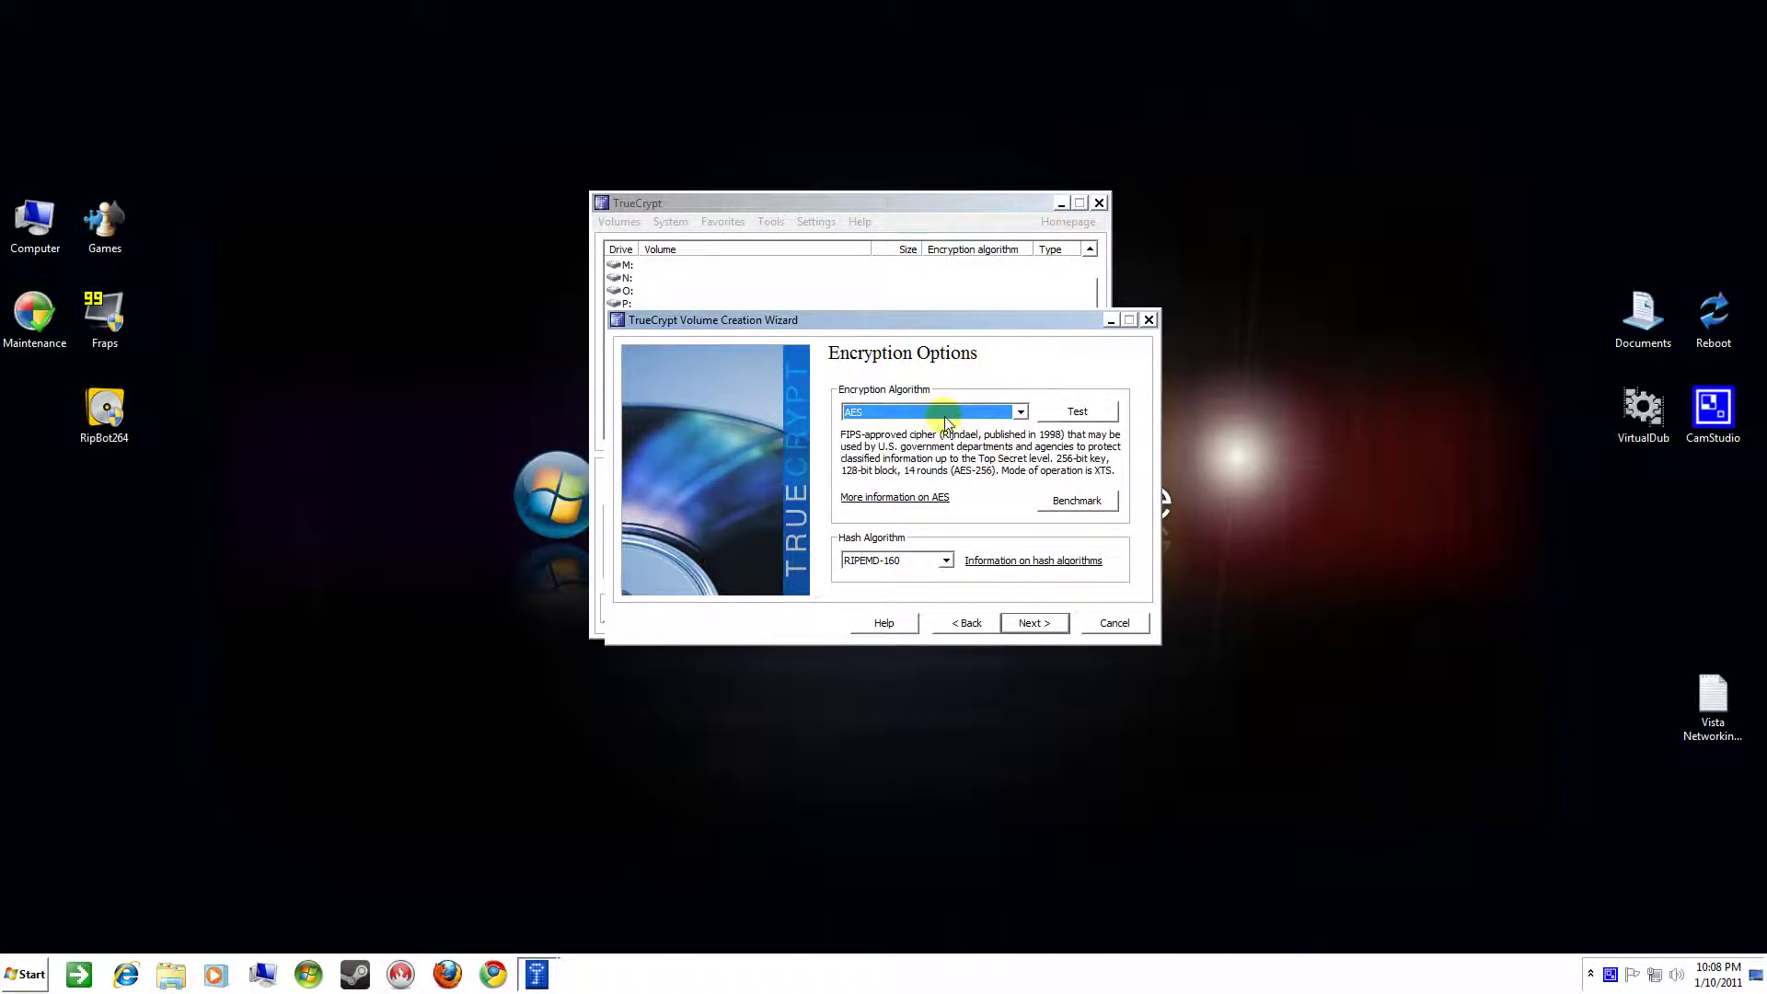
- Accept the full 7 MB volume size and enter the volume password in both fields
{"action": "left_click", "coordinate": [1049, 626]}
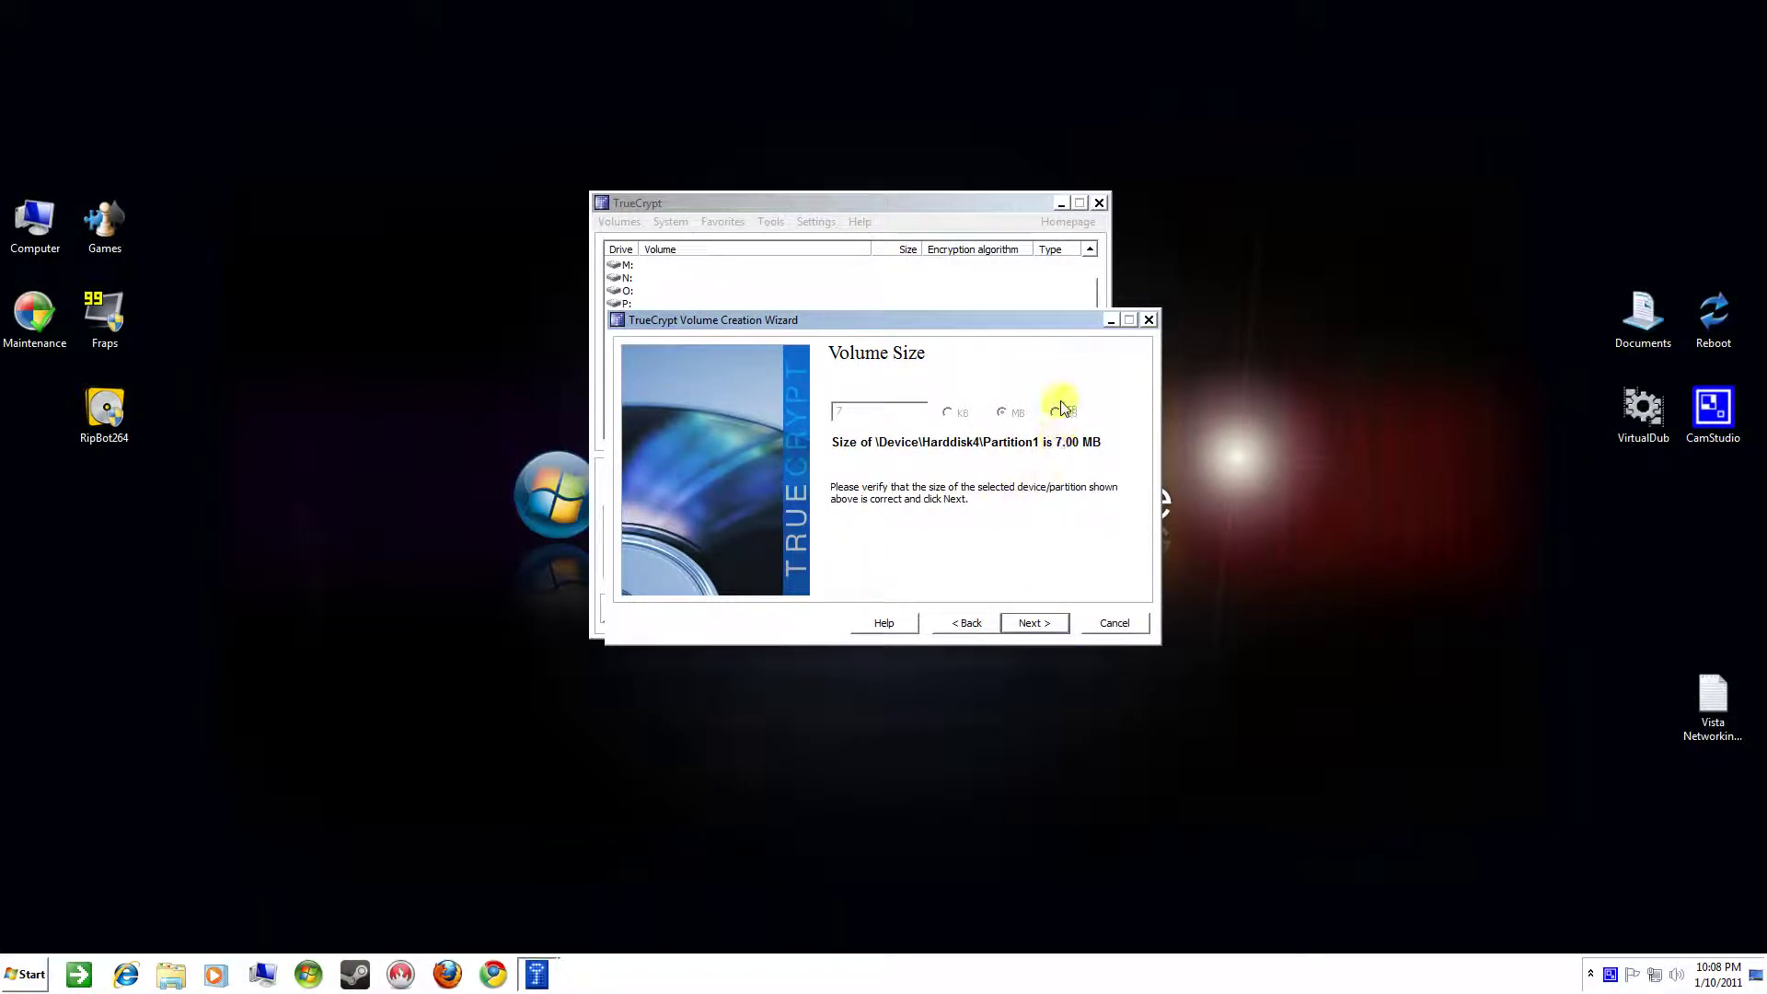
{"action": "left_click", "coordinate": [1030, 623]}
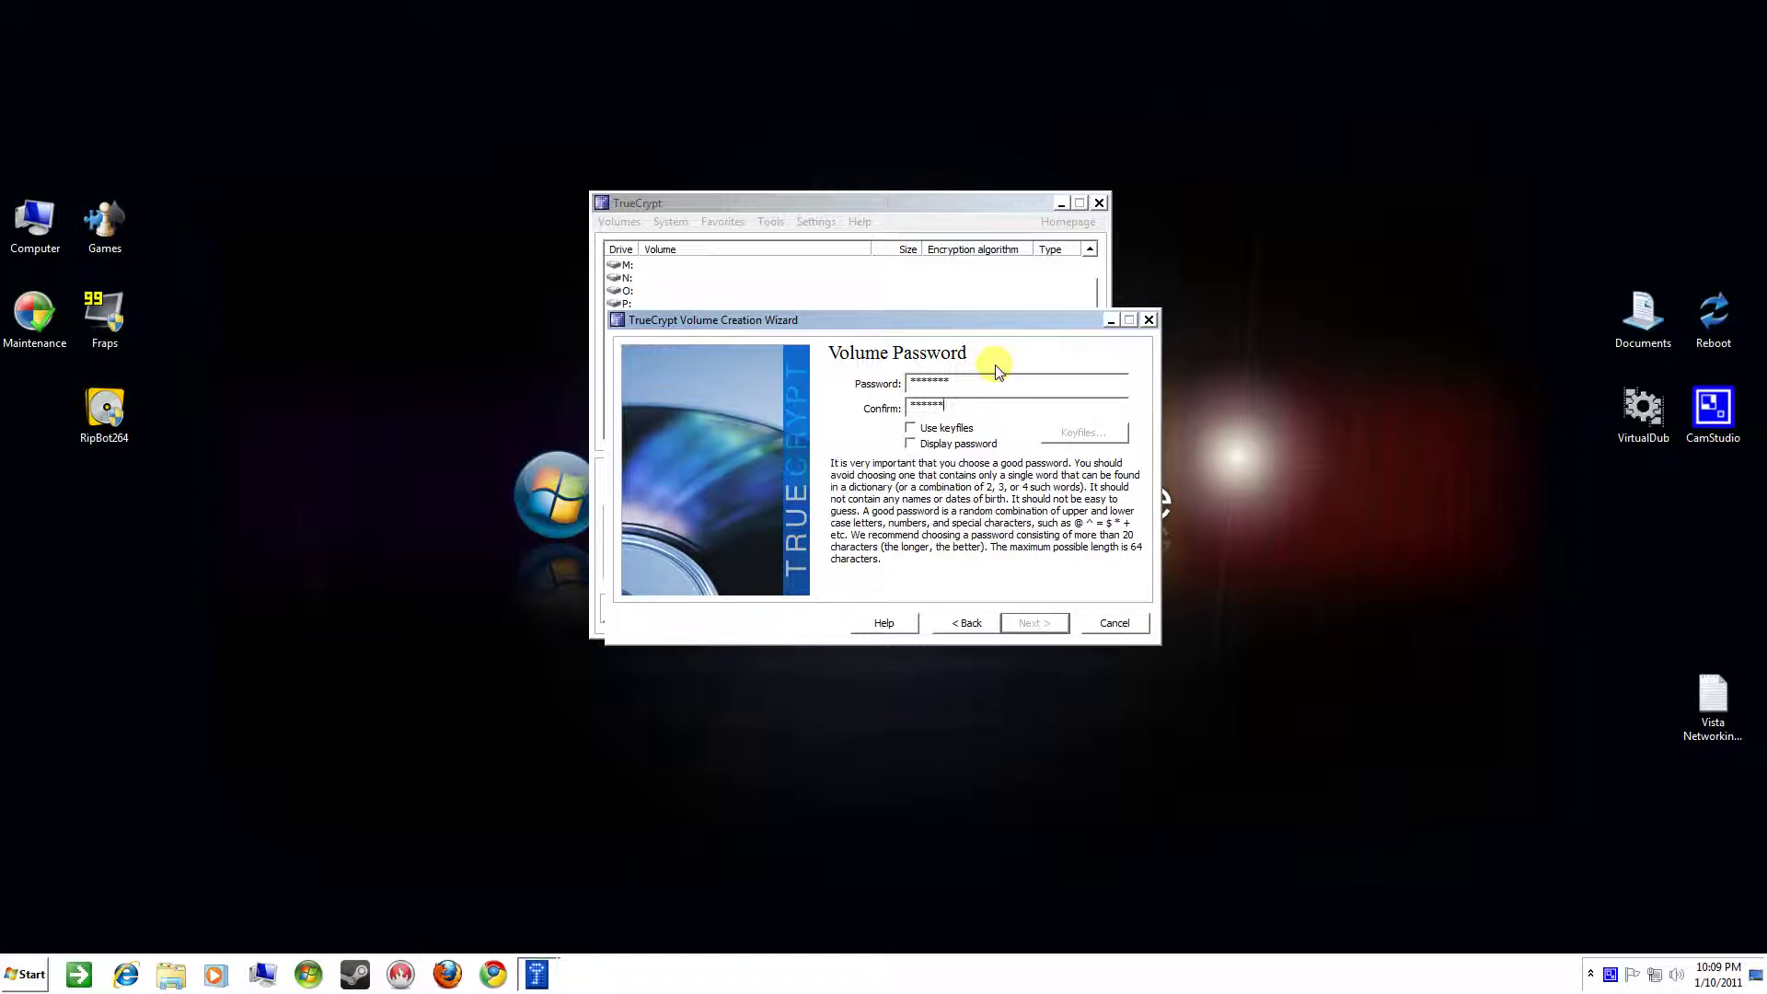
{"action": "type", "text": "*"}
- Accept the weak-password warning and switch the volume filesystem from FAT to NTFS
{"action": "left_click", "coordinate": [1024, 624]}
{"action": "left_click", "coordinate": [947, 565]}
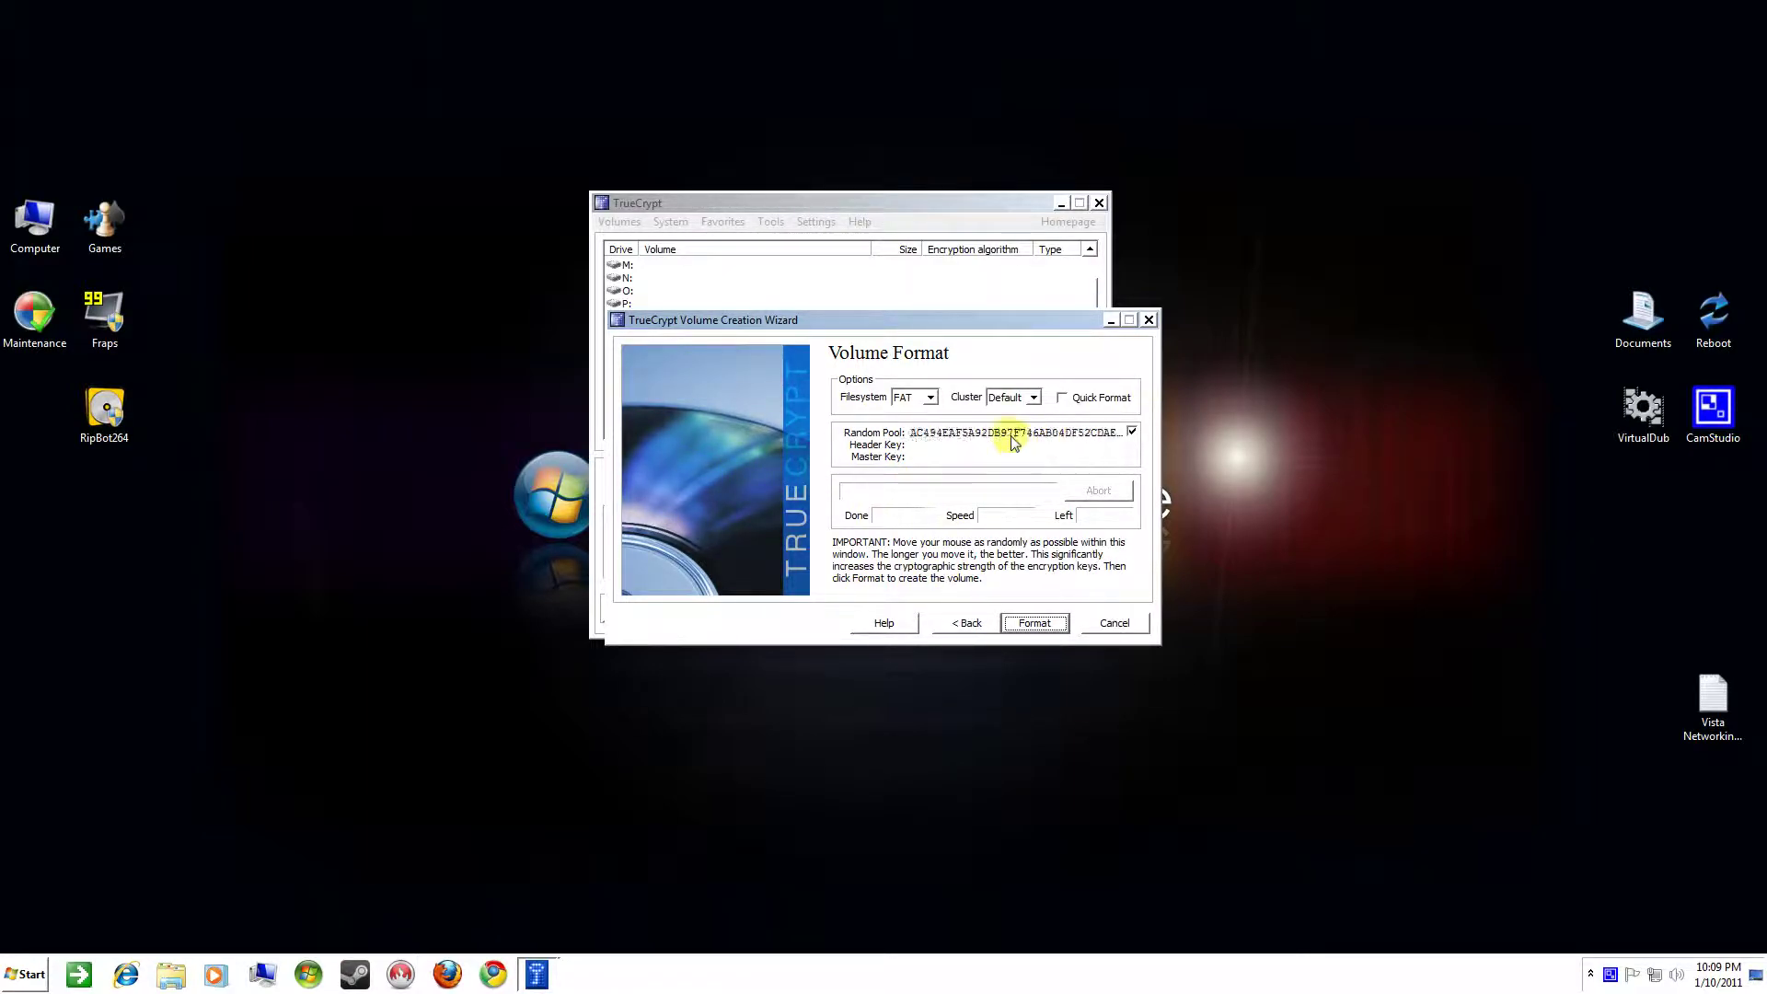
{"action": "left_click", "coordinate": [932, 398]}
{"action": "left_click", "coordinate": [906, 430]}
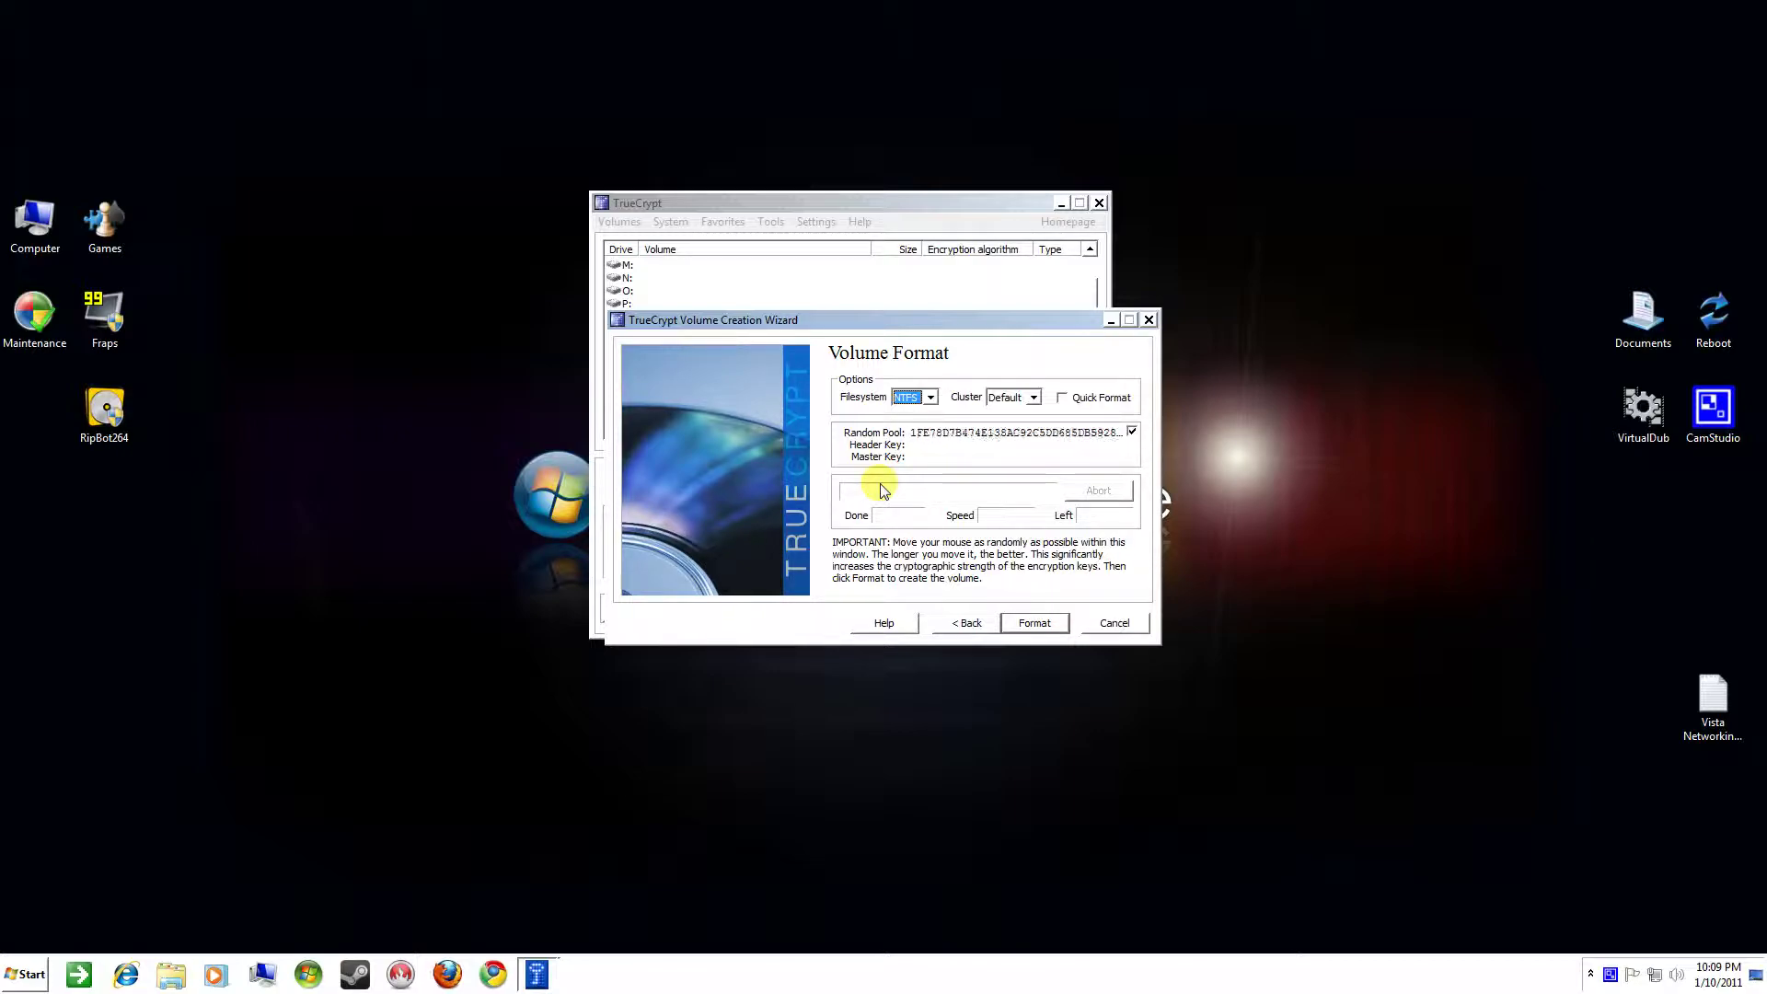
- Format the partition as the NTFS encrypted volume, erasing its existing files, then exit the wizard
{"action": "left_click", "coordinate": [1023, 626]}
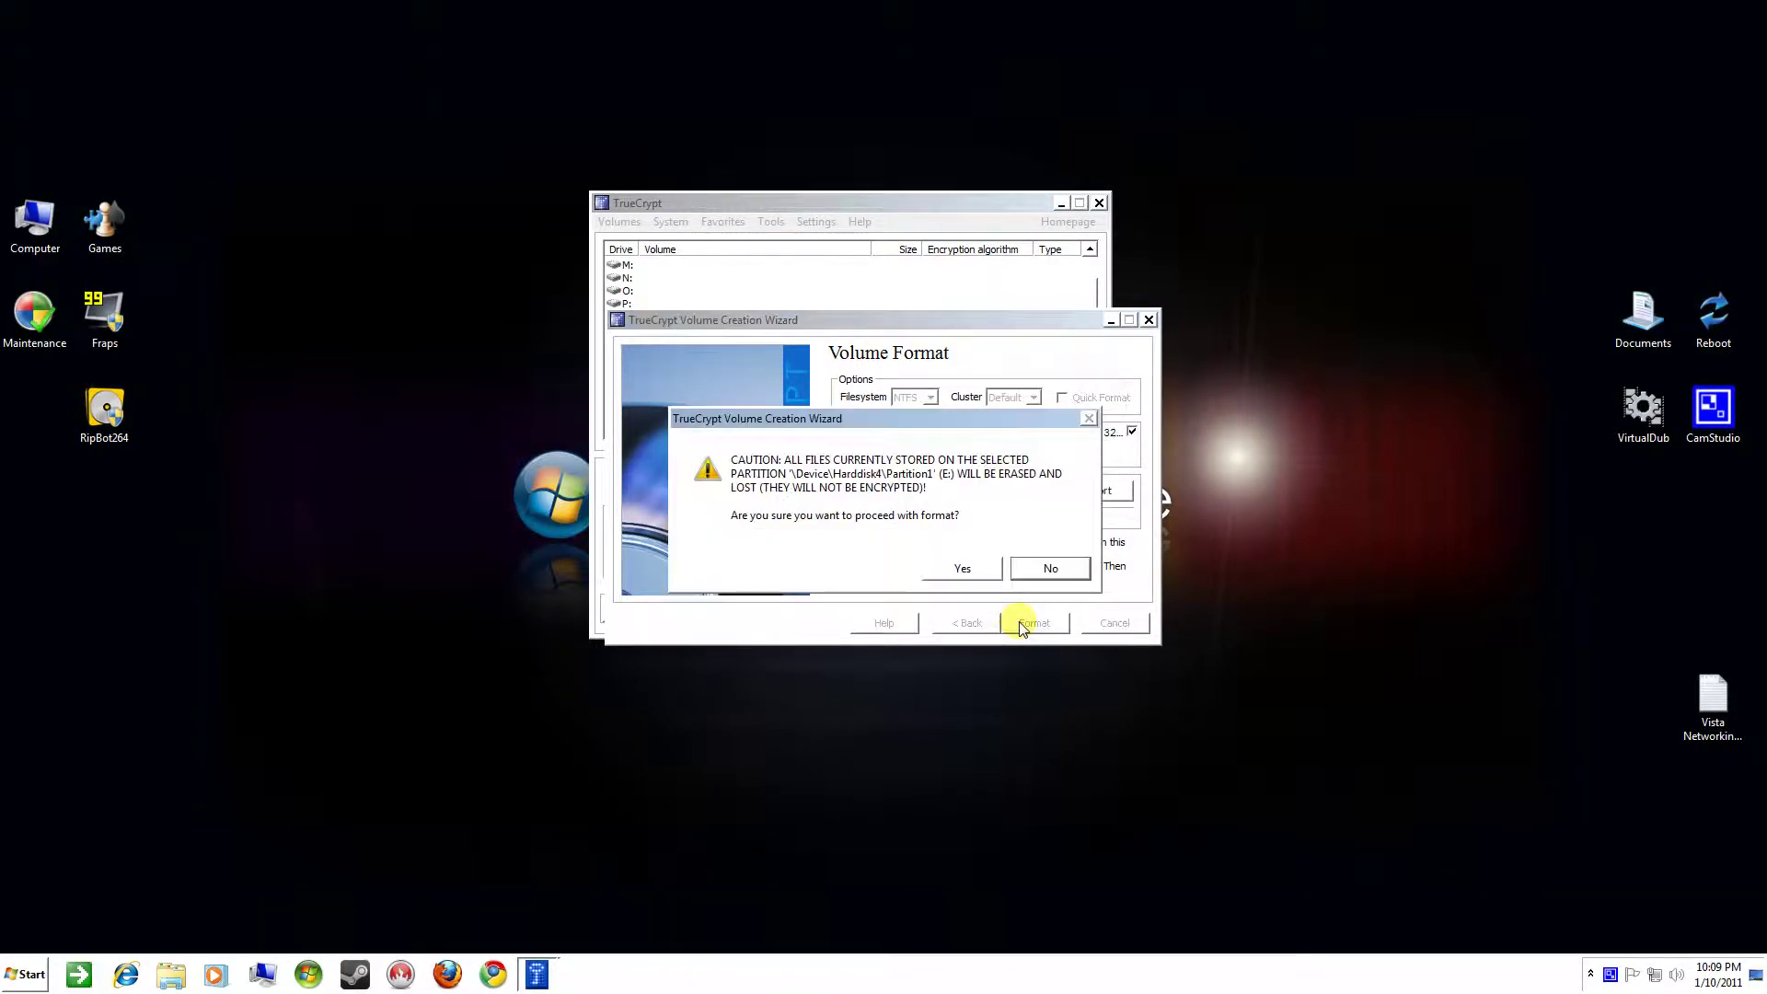
{"action": "left_click", "coordinate": [965, 570]}
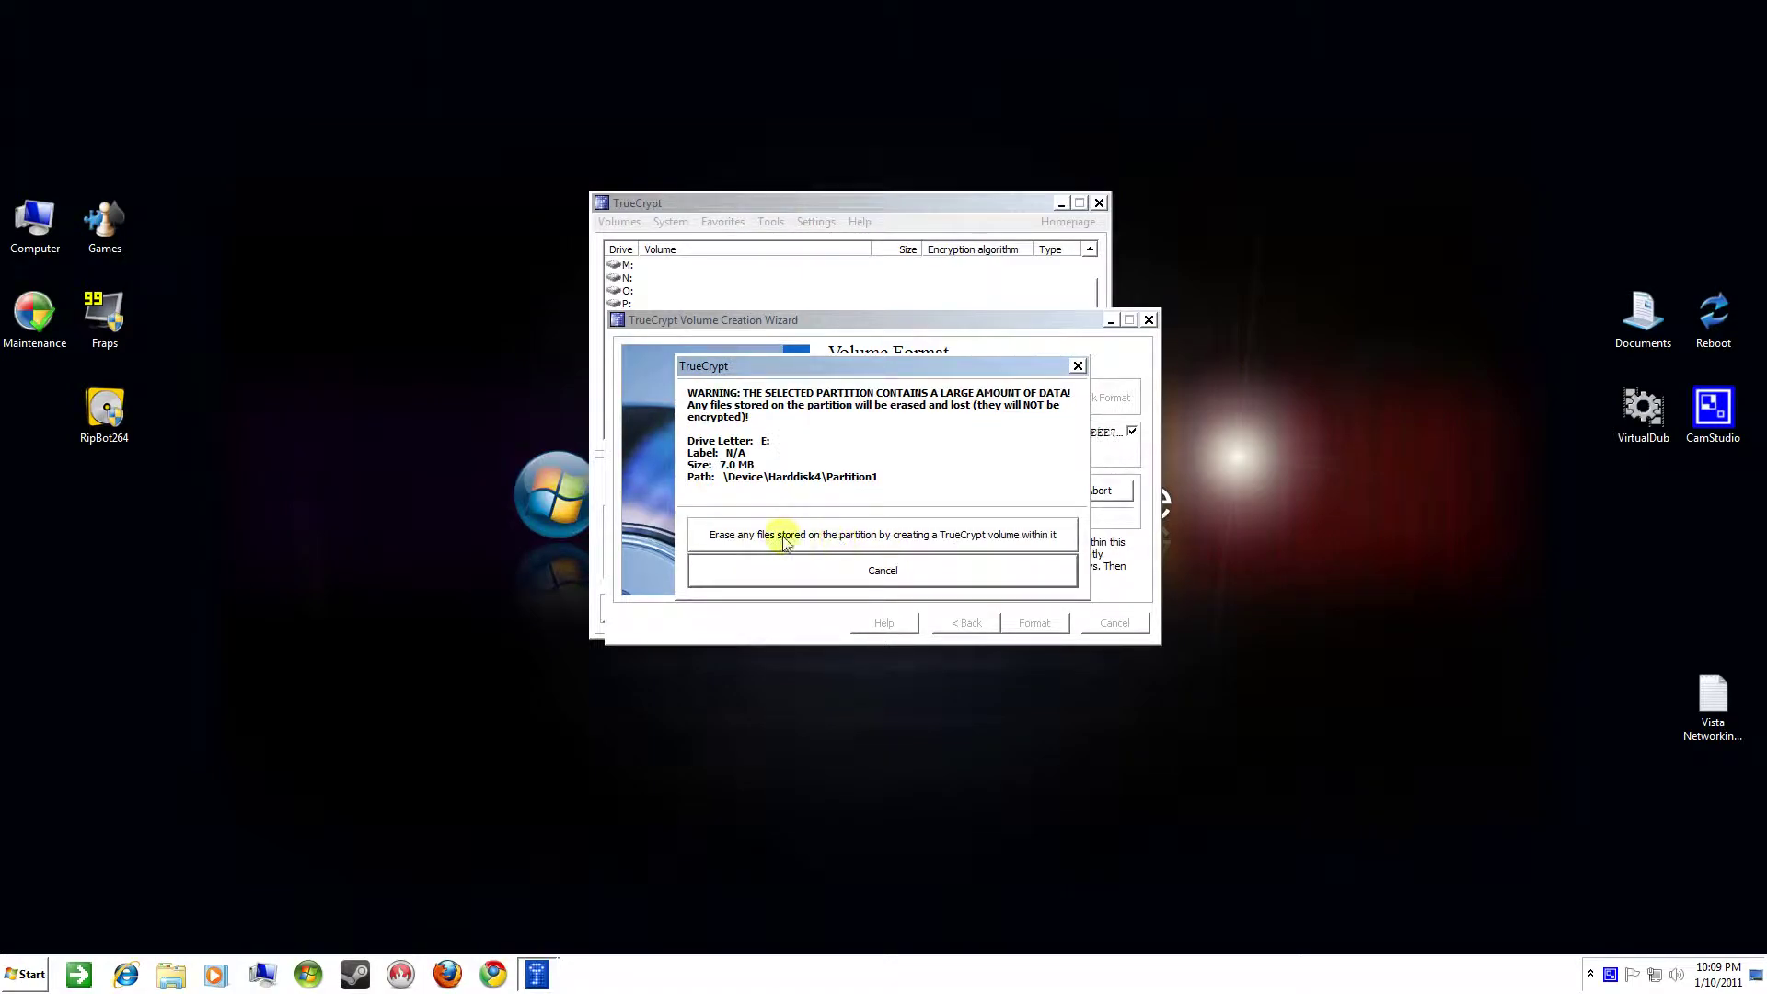
{"action": "left_click", "coordinate": [851, 537]}
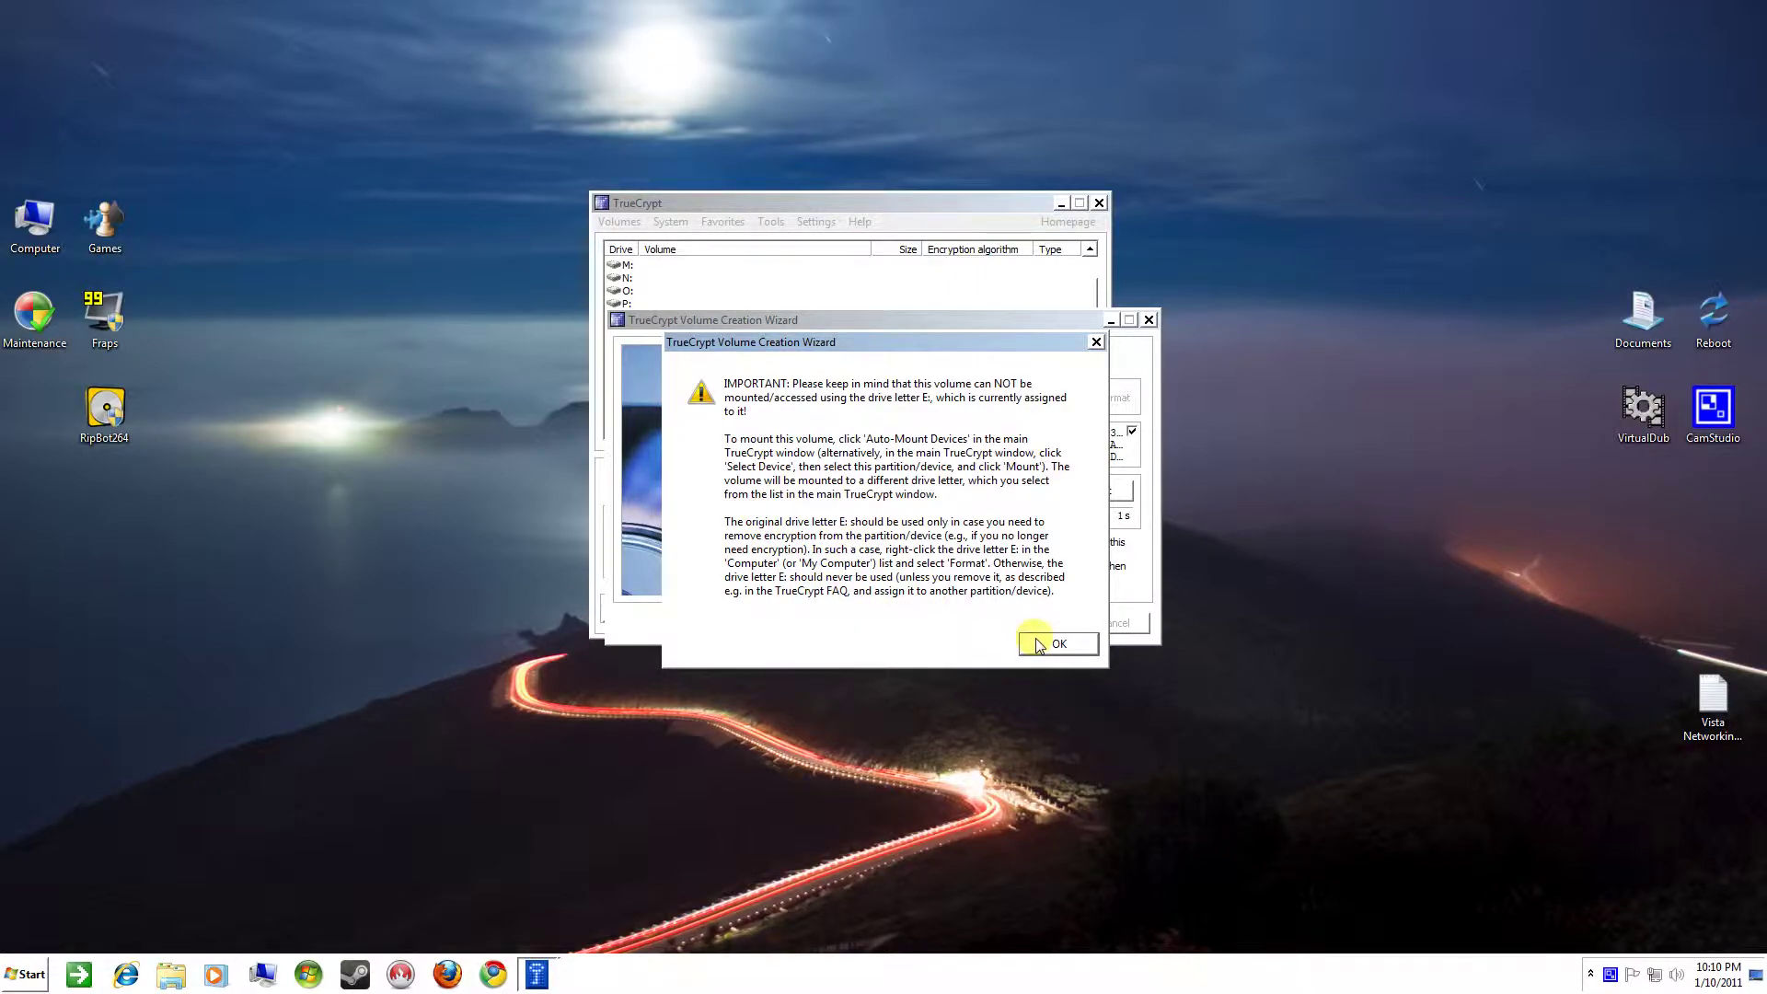
{"action": "left_click", "coordinate": [1036, 643]}
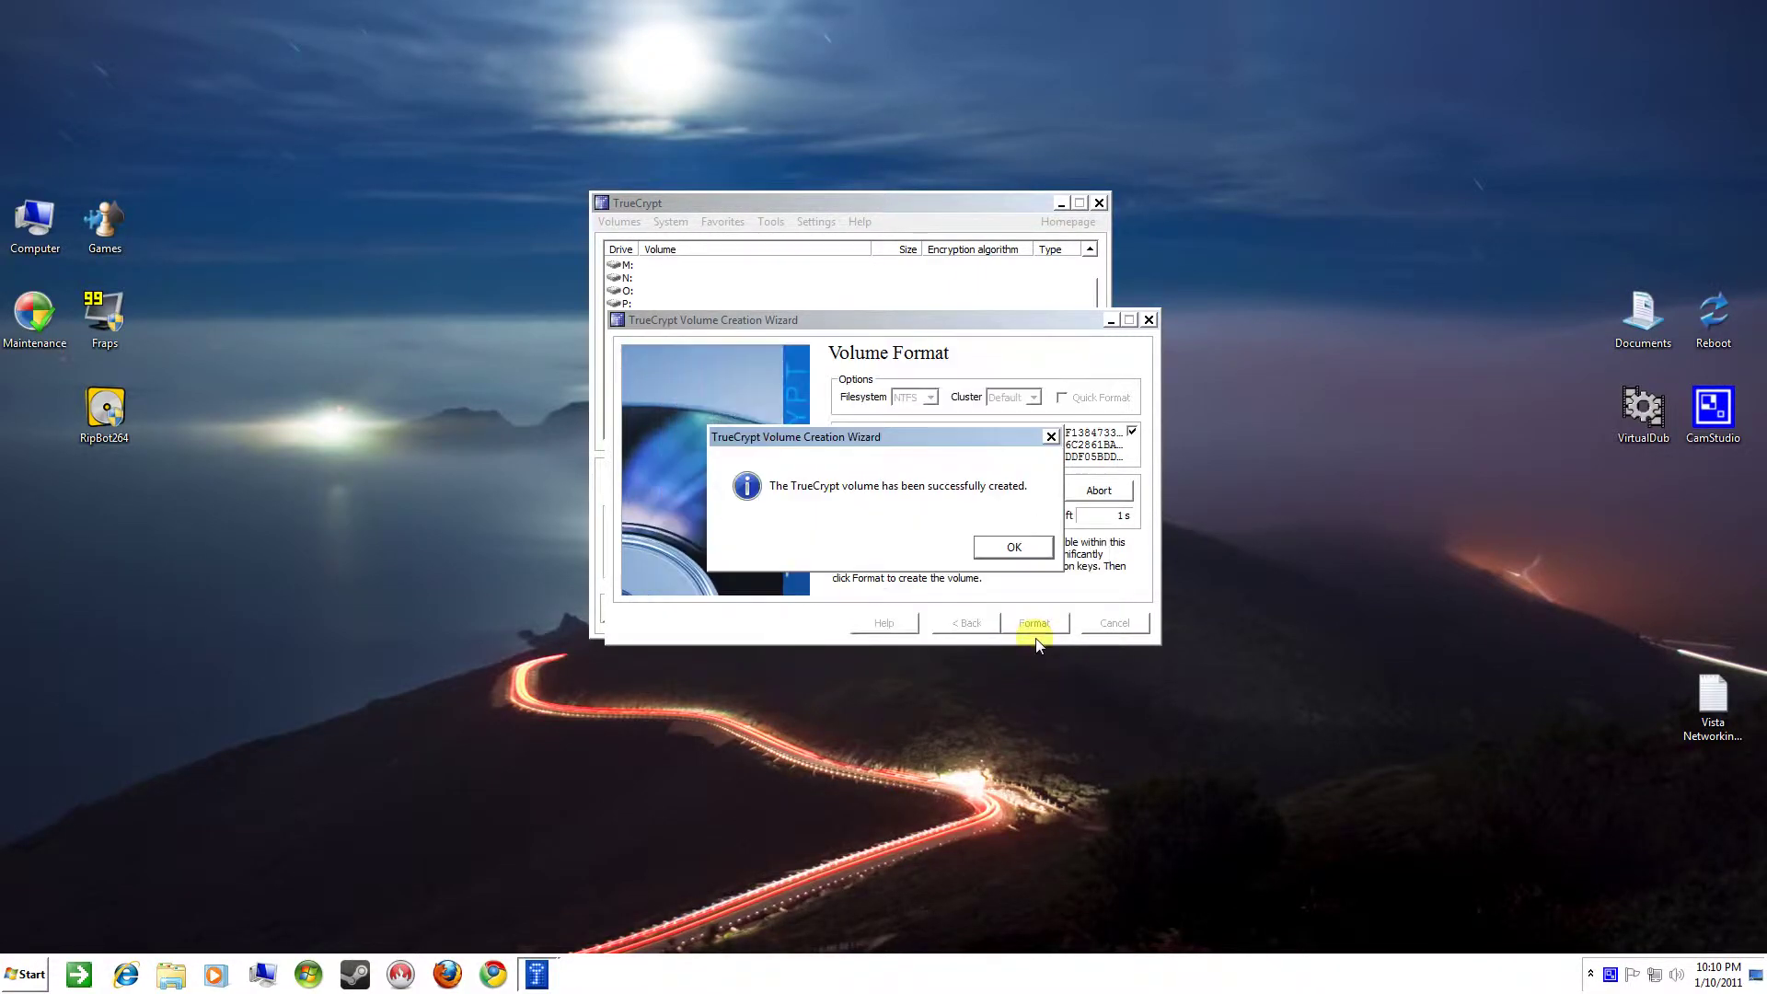
{"action": "left_click", "coordinate": [1010, 548]}
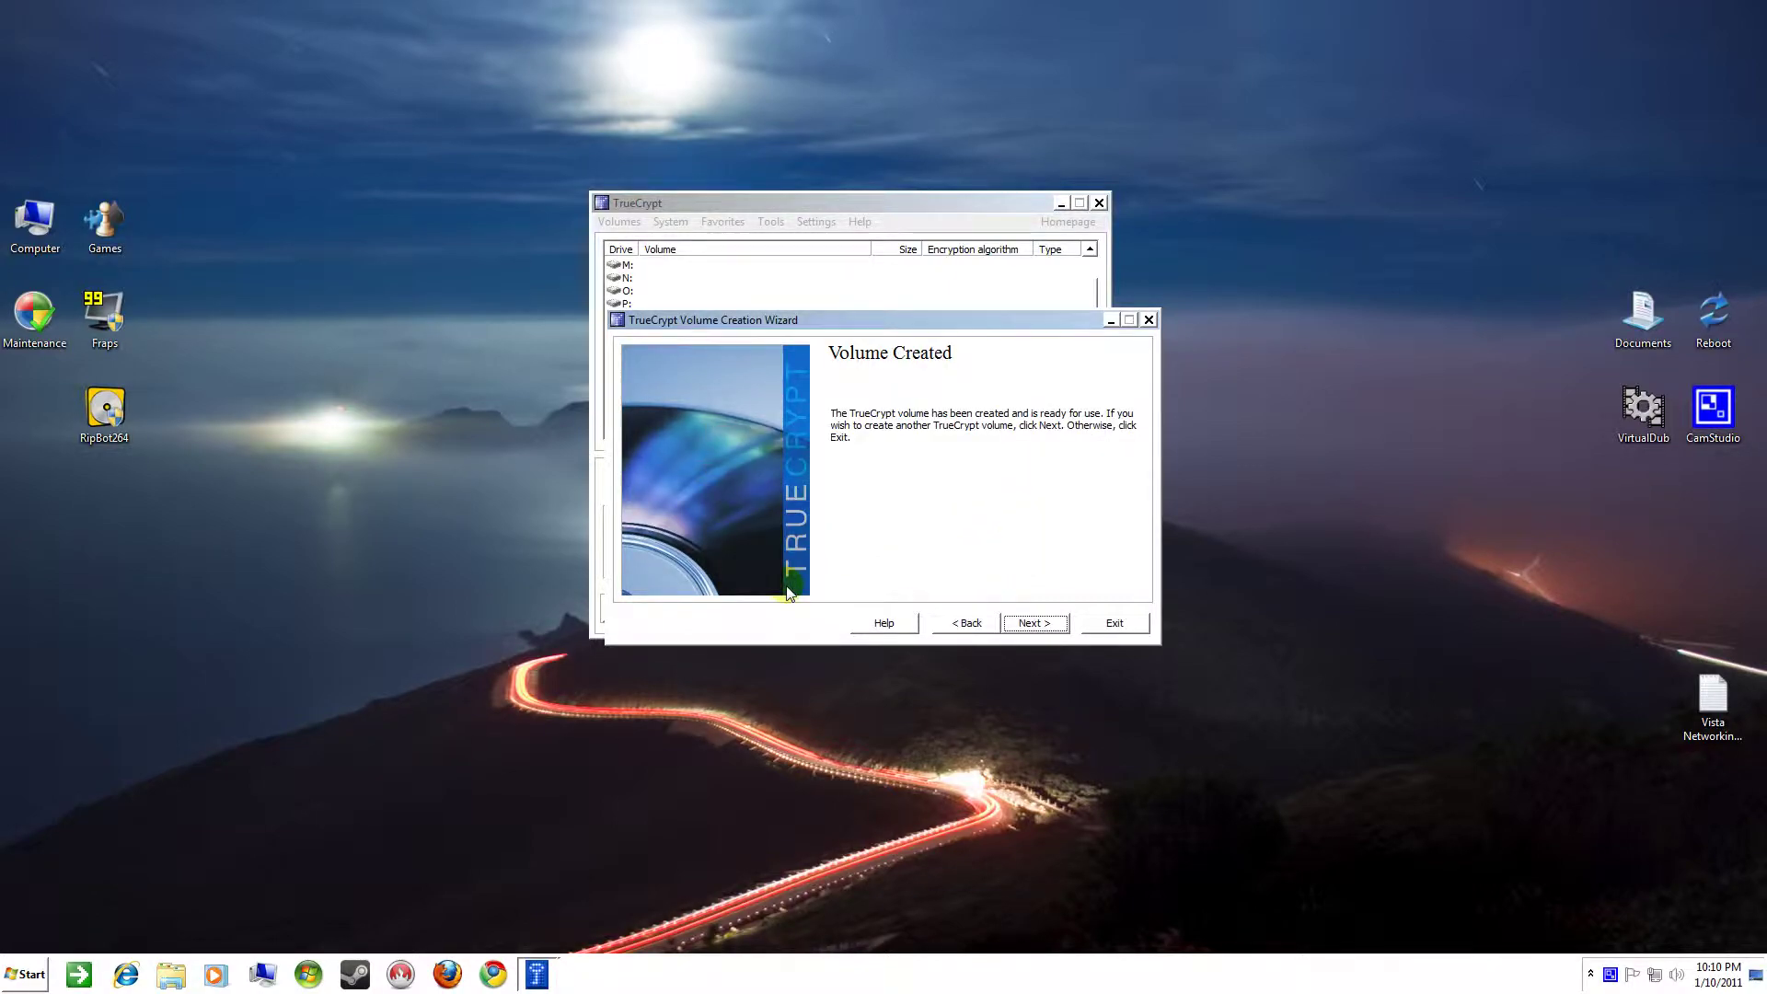
{"action": "left_click", "coordinate": [1114, 624]}
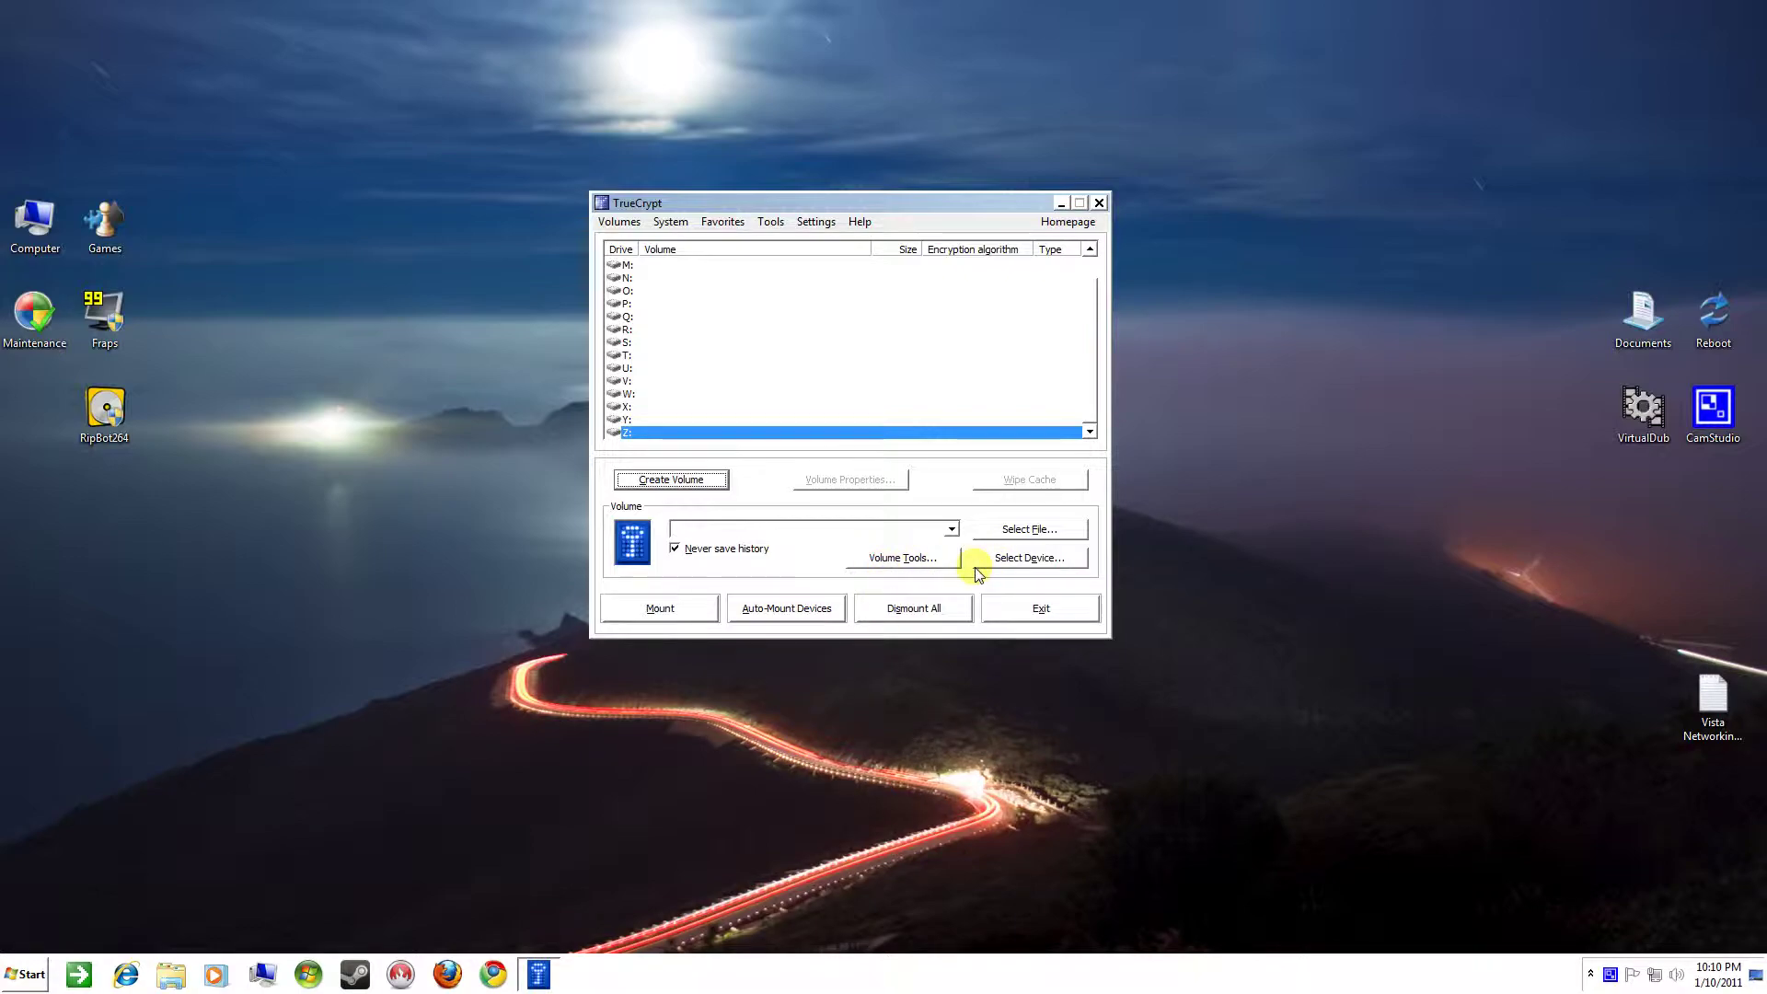
- Mount Harddisk4 Partition1 on drive Z: using the volume password
{"action": "left_click", "coordinate": [630, 419]}
{"action": "key", "text": "Up"}
{"action": "key", "text": "Up"}
{"action": "key", "text": "Down"}
{"action": "key", "text": "Down"}
{"action": "key", "text": "Down"}
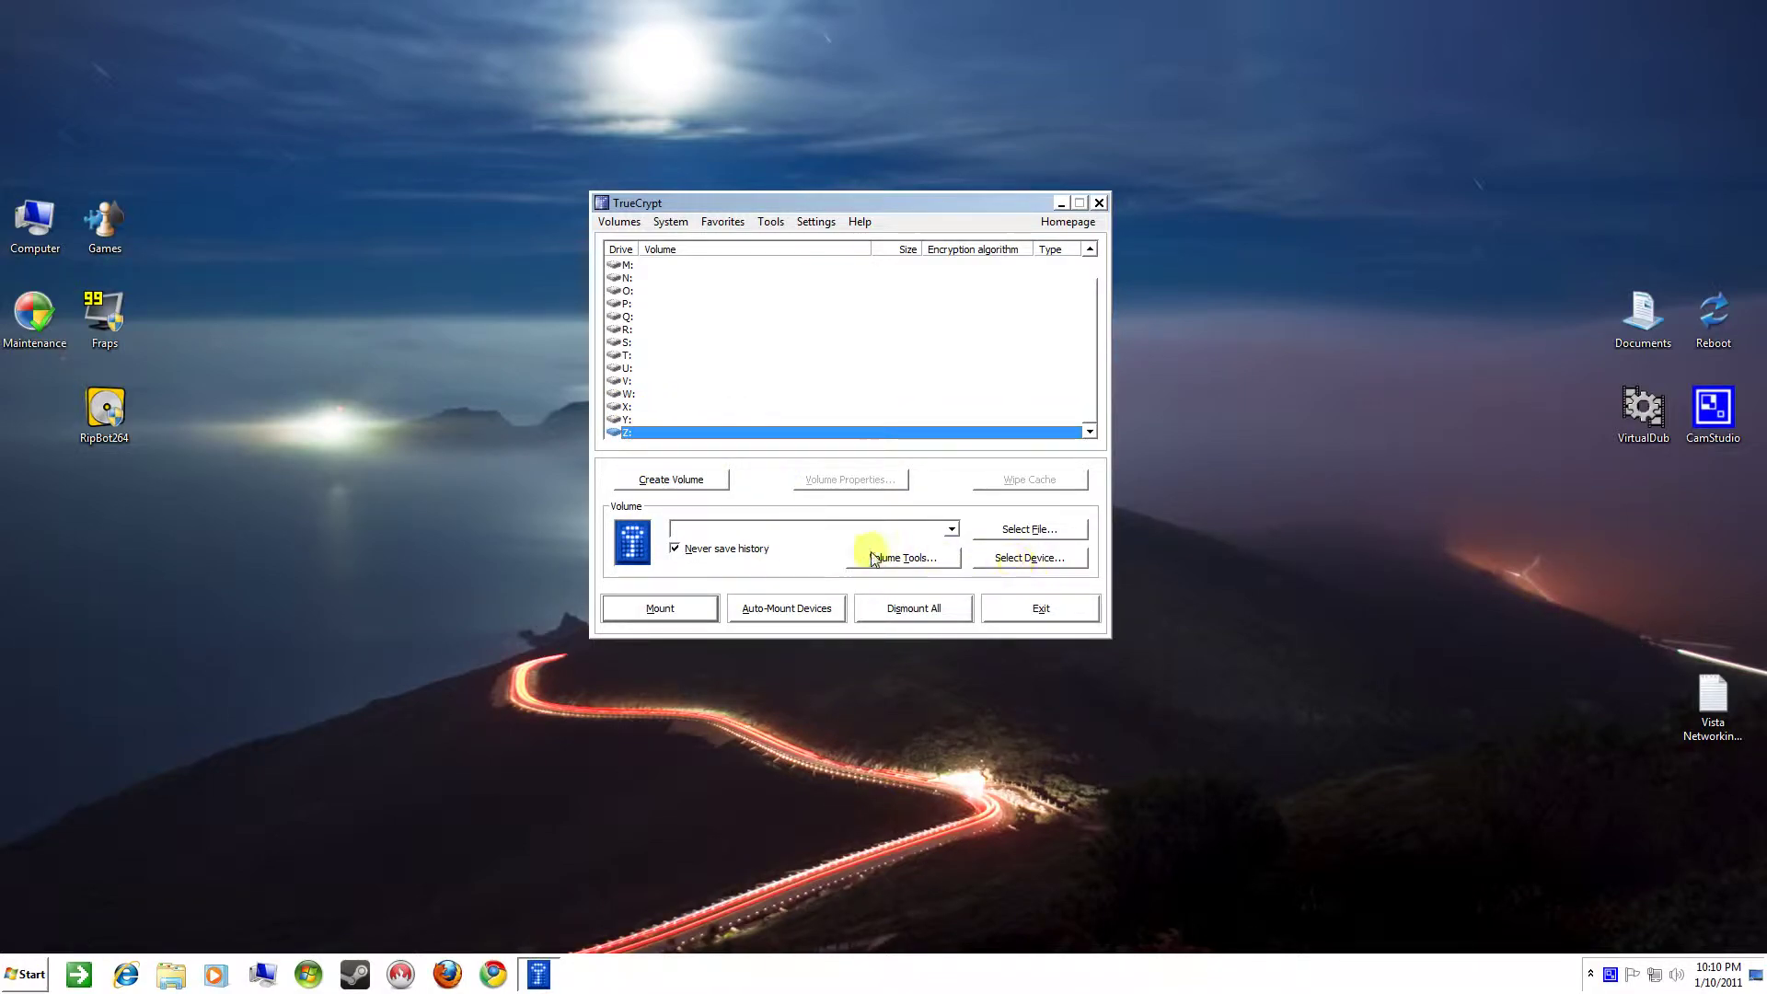
{"action": "left_click", "coordinate": [1012, 560]}
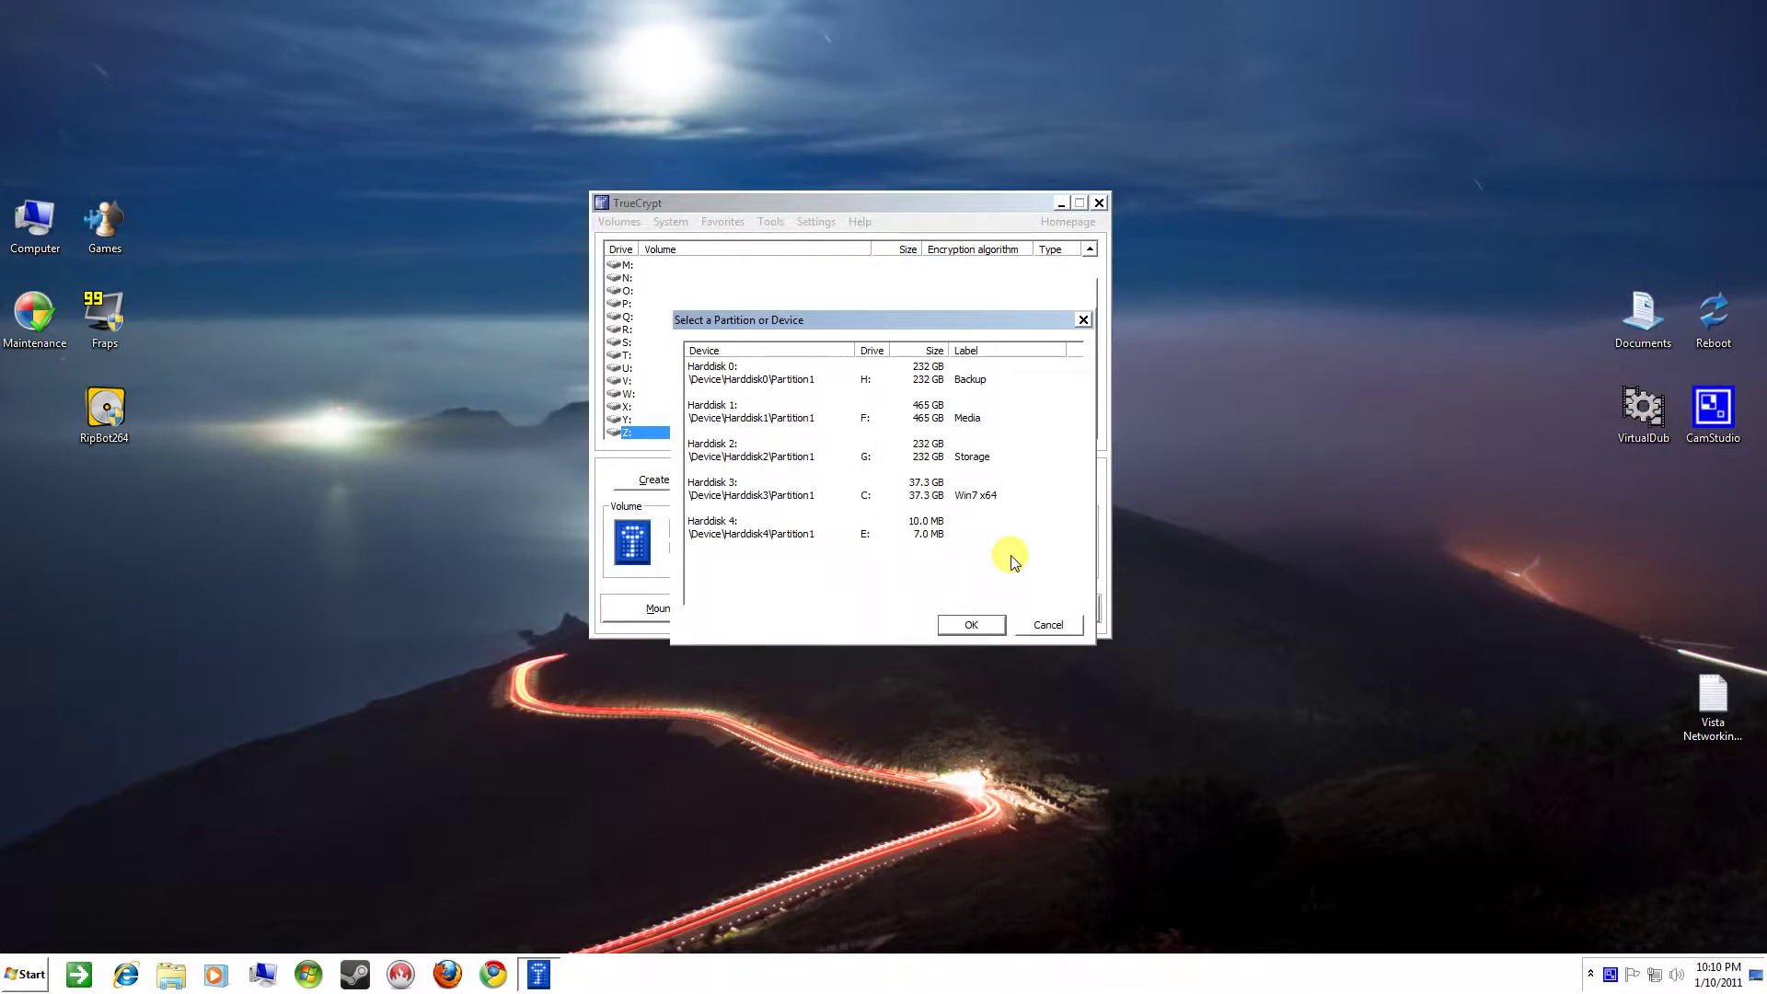
{"action": "left_click", "coordinate": [747, 538]}
{"action": "left_click", "coordinate": [745, 538]}
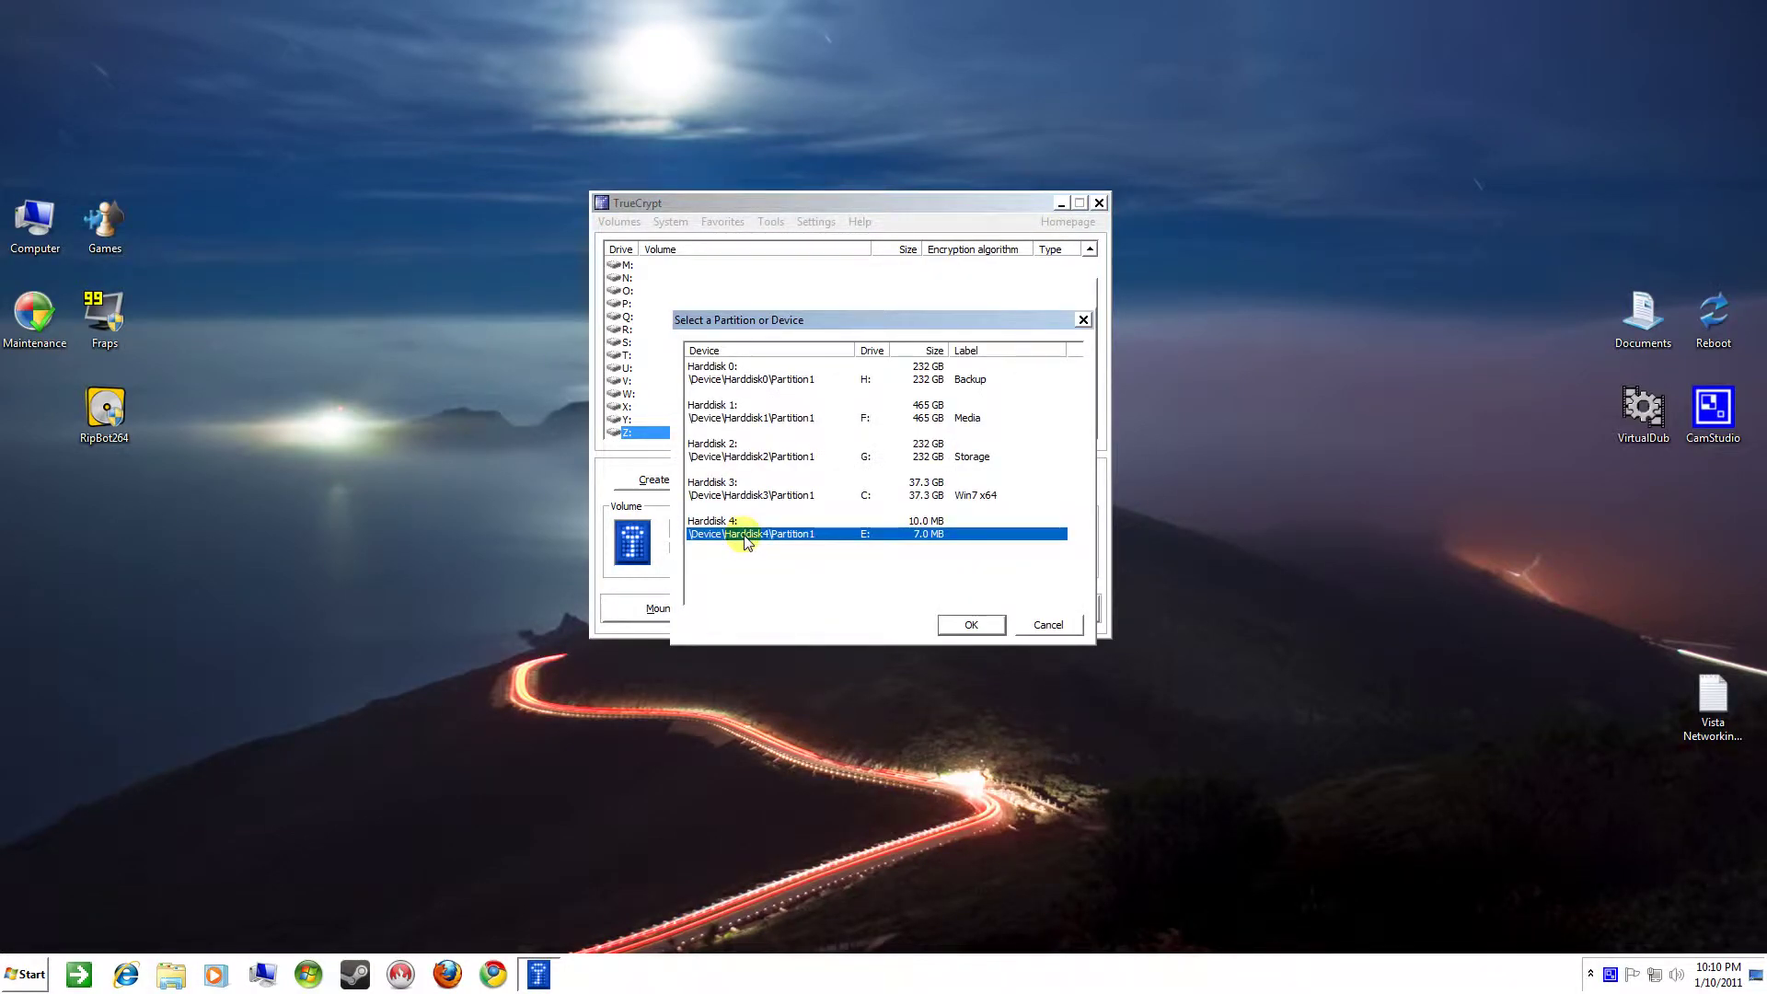
{"action": "left_click", "coordinate": [954, 626]}
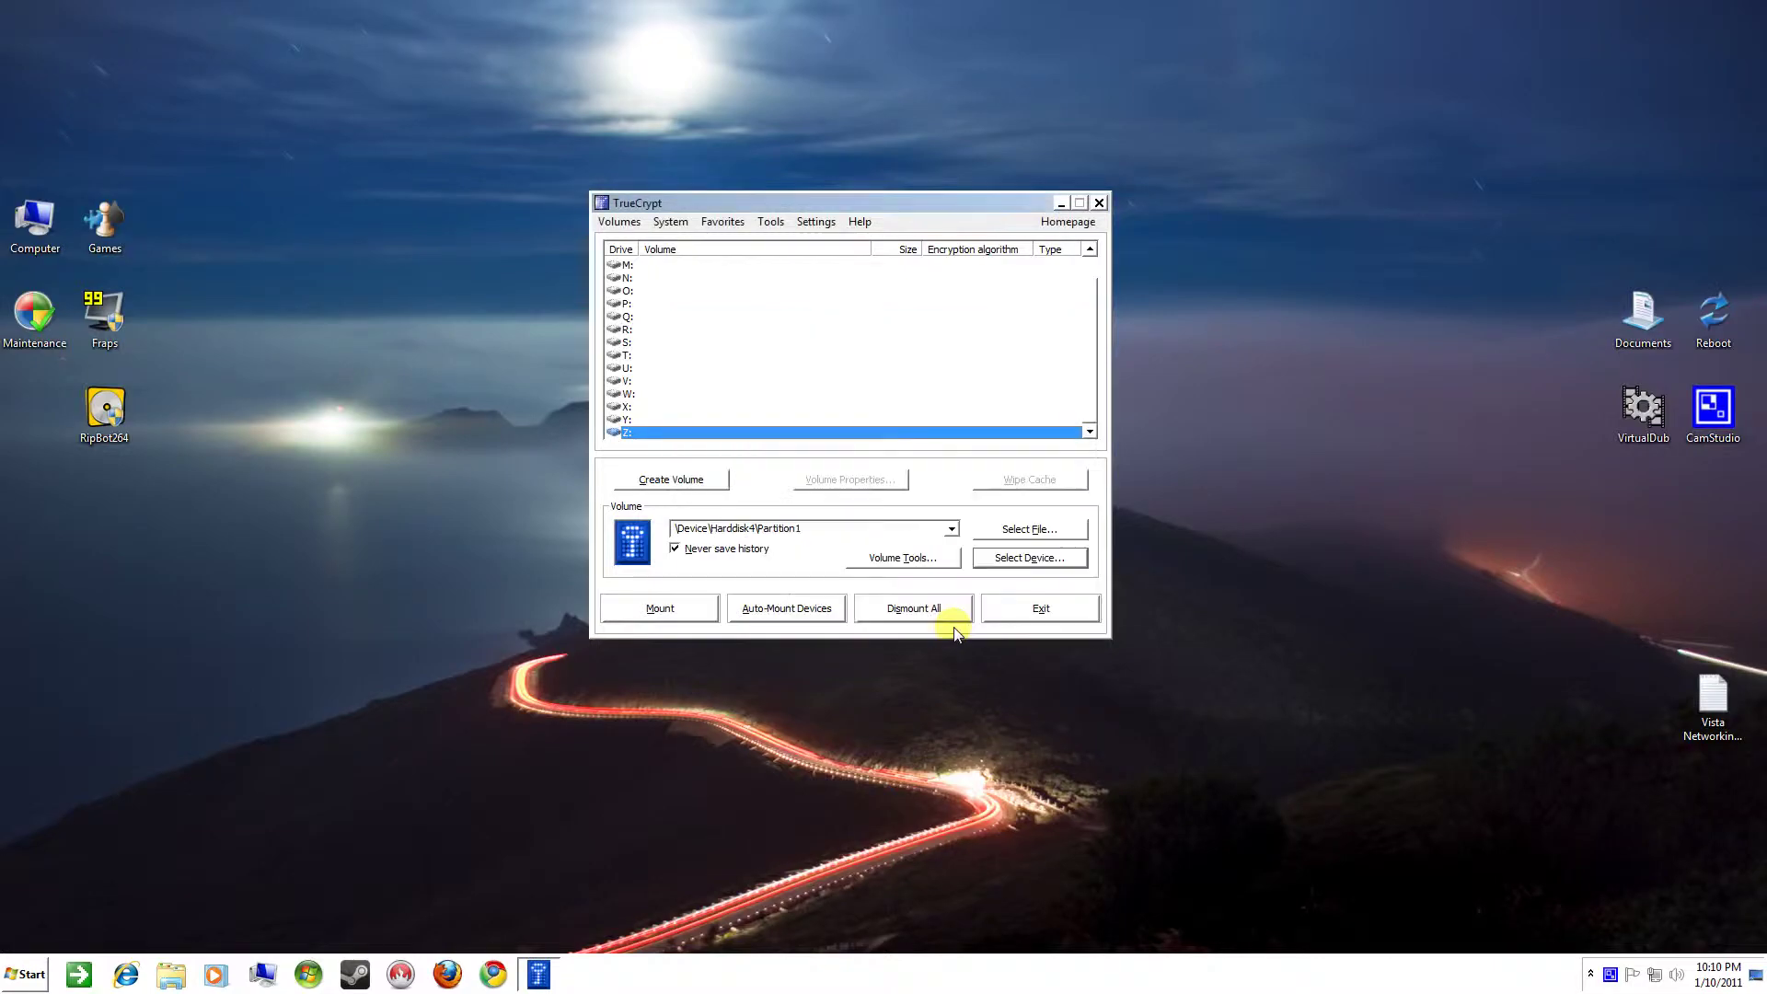
{"action": "left_click", "coordinate": [669, 610]}
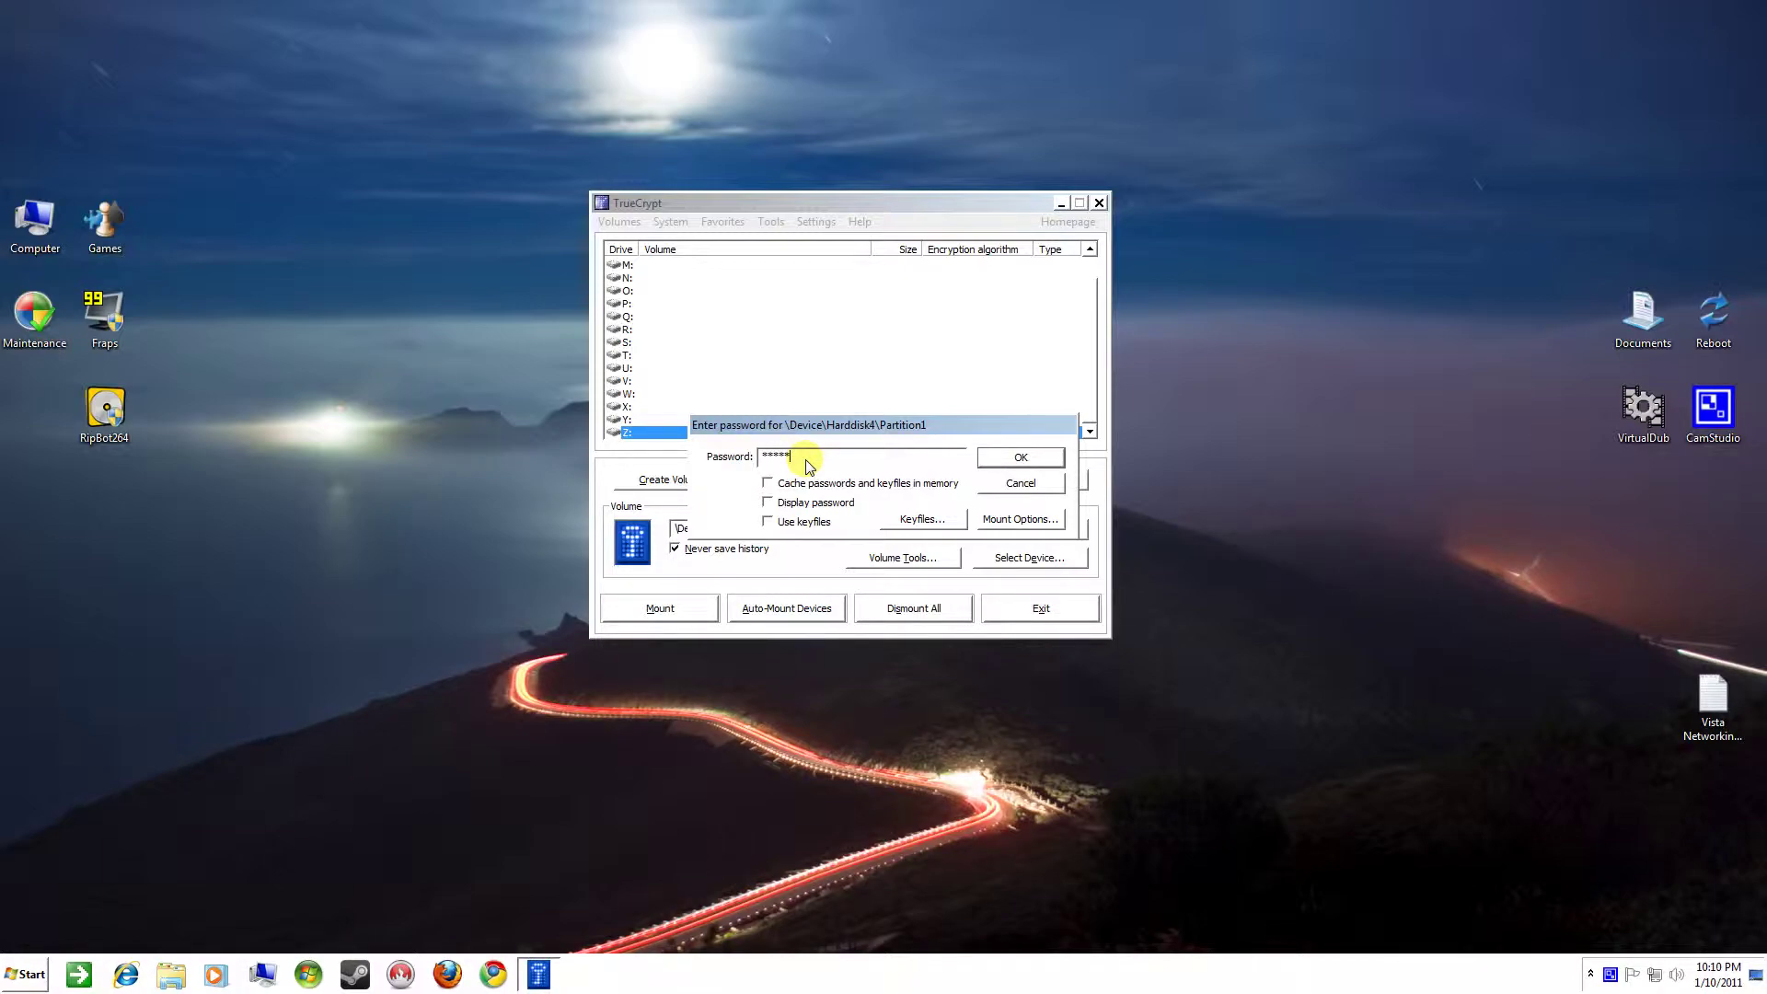
{"action": "left_click", "coordinate": [1016, 459]}
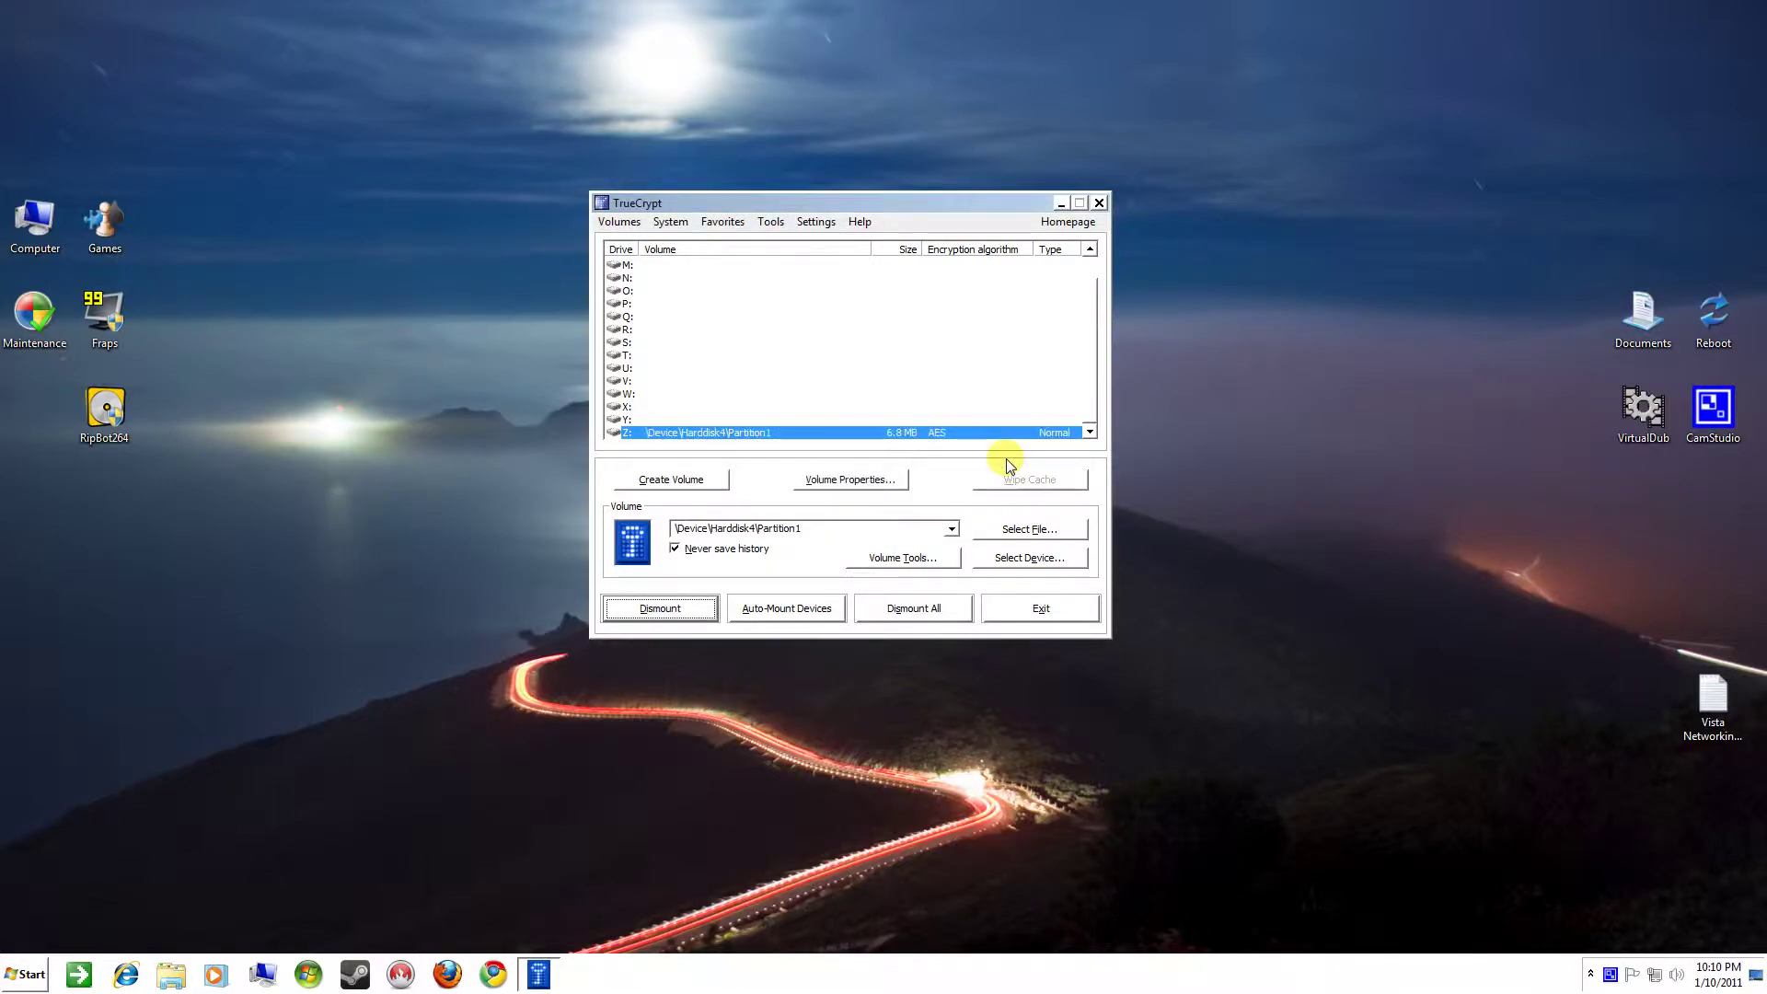
- Close the TrueCrypt window and refresh the desktop
{"action": "left_click", "coordinate": [1019, 616]}
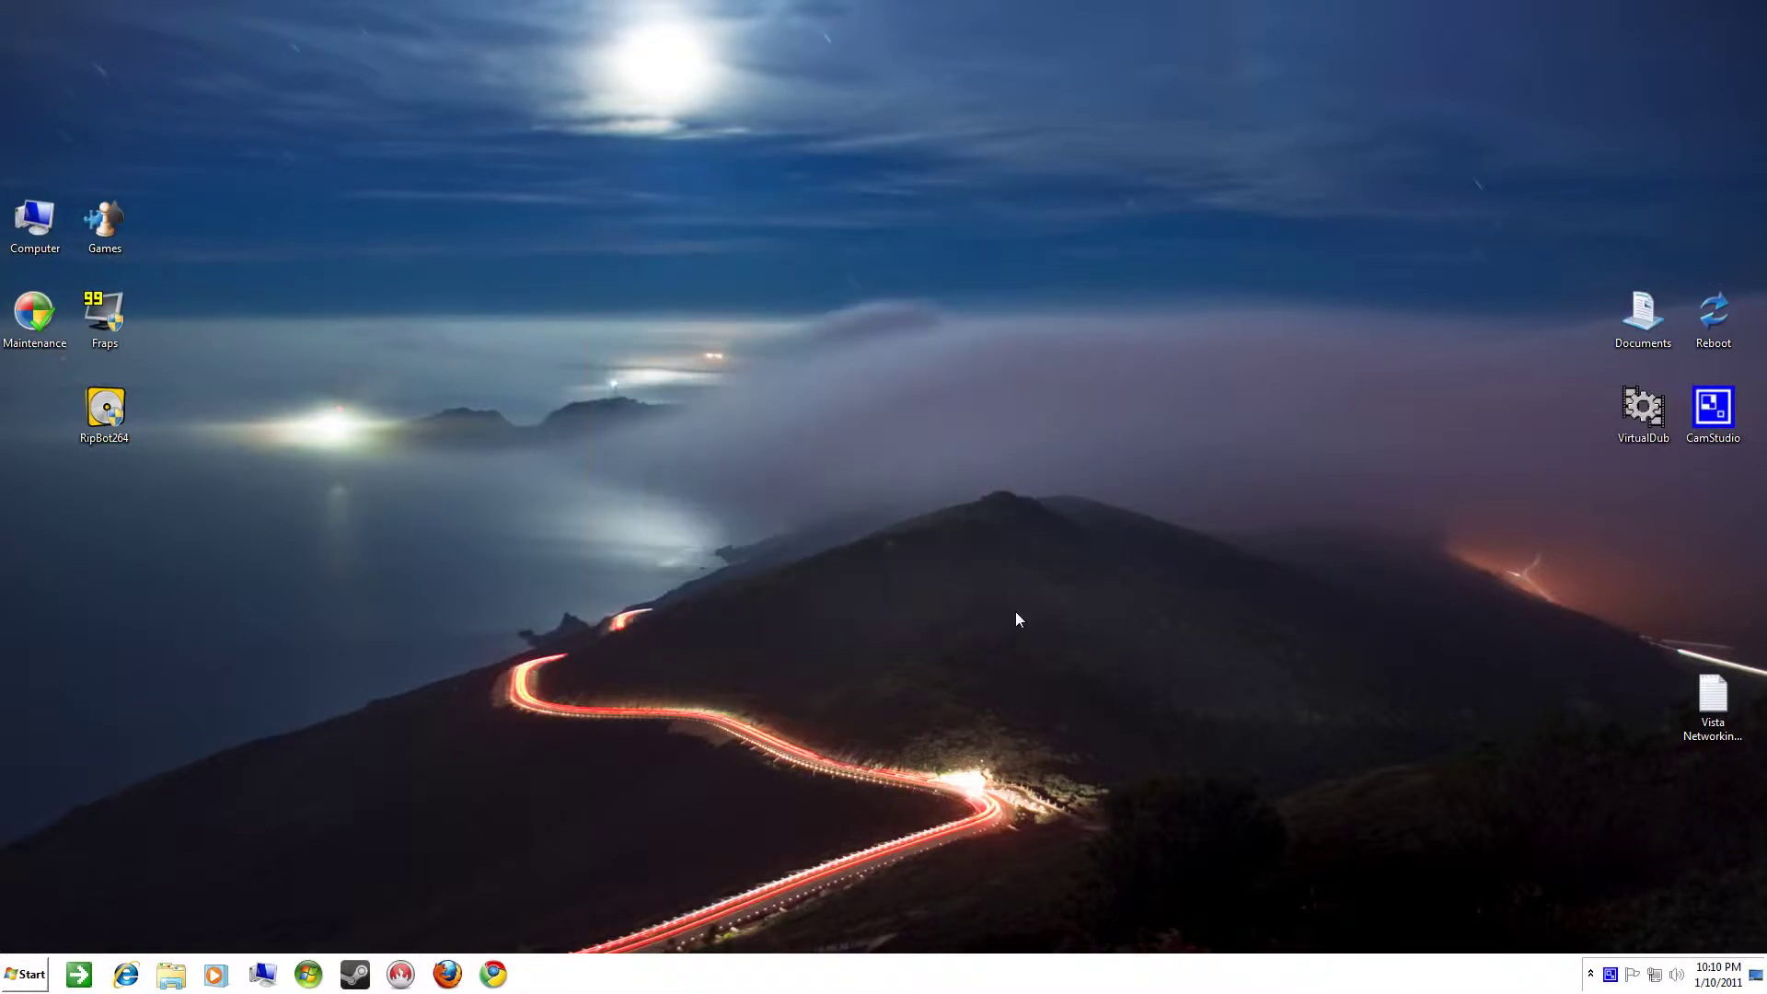
{"action": "left_click", "coordinate": [1584, 977]}
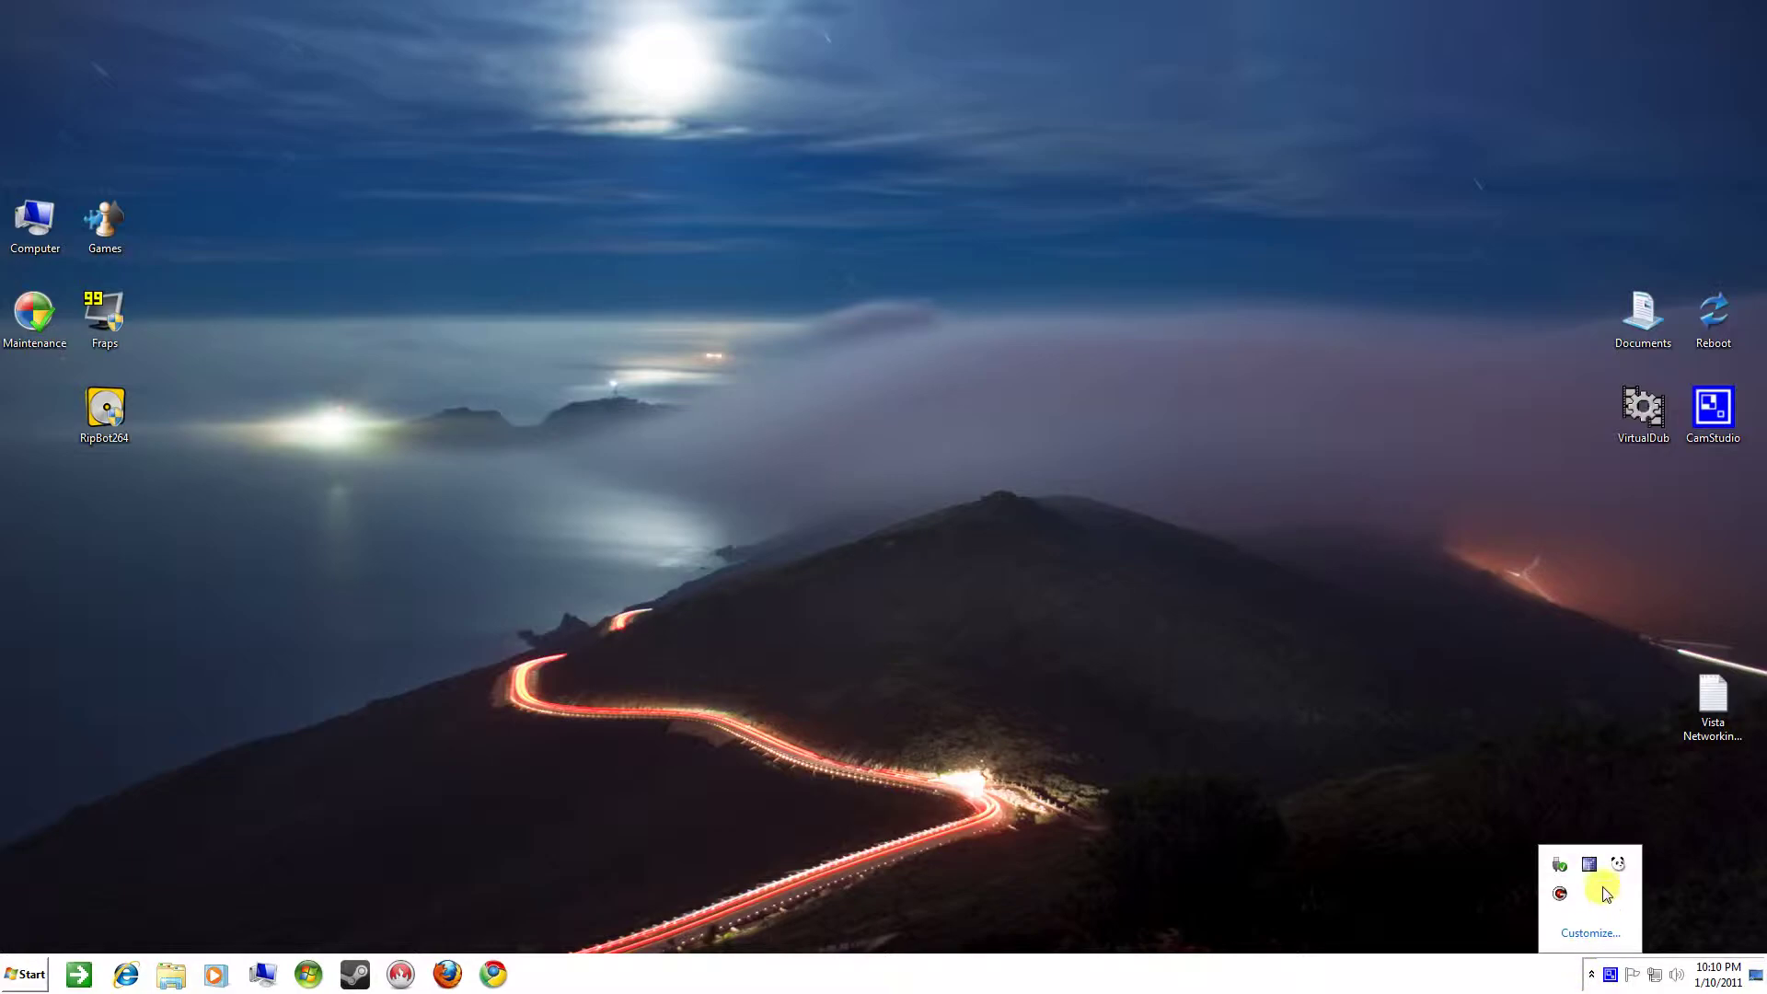
{"action": "left_click", "coordinate": [640, 487]}
{"action": "right_click", "coordinate": [638, 483]}
{"action": "left_click", "coordinate": [675, 556]}
- Open Computer and try Local Disk (E:), dismissing its not-accessible error
{"action": "double_click", "coordinate": [20, 207]}
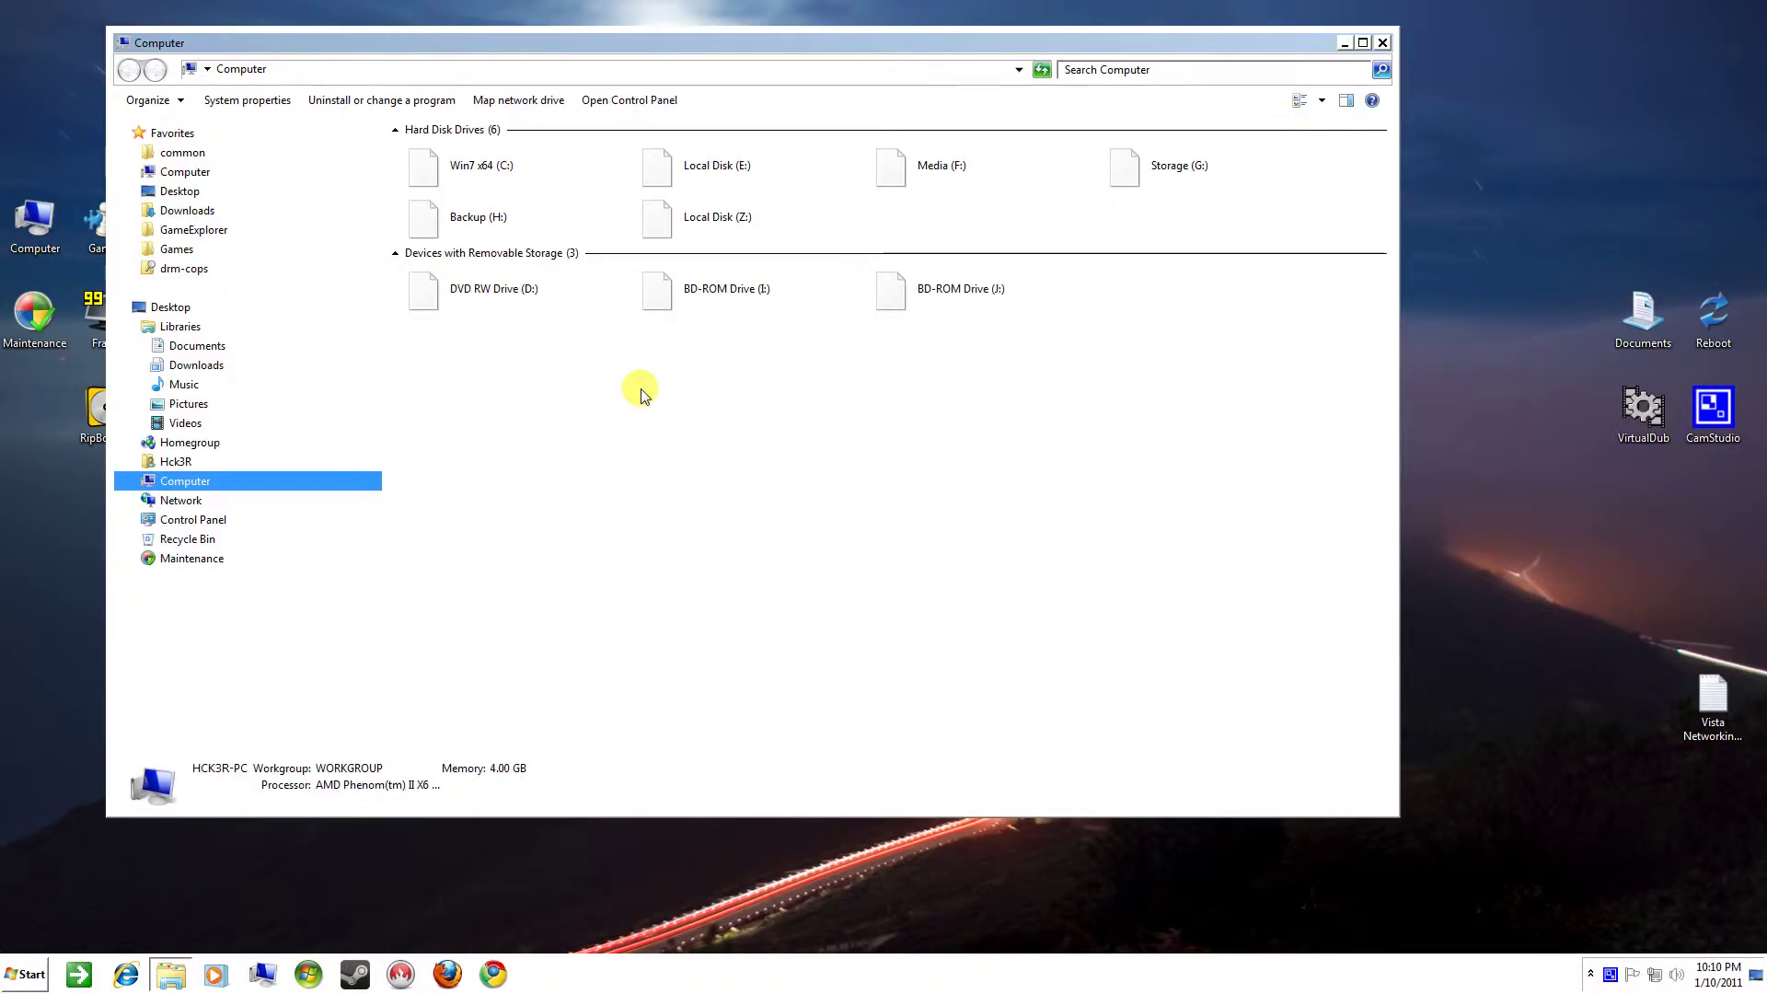
{"action": "left_click", "coordinate": [734, 171]}
{"action": "left_click", "coordinate": [727, 193]}
{"action": "left_click", "coordinate": [718, 173]}
{"action": "double_click", "coordinate": [721, 173]}
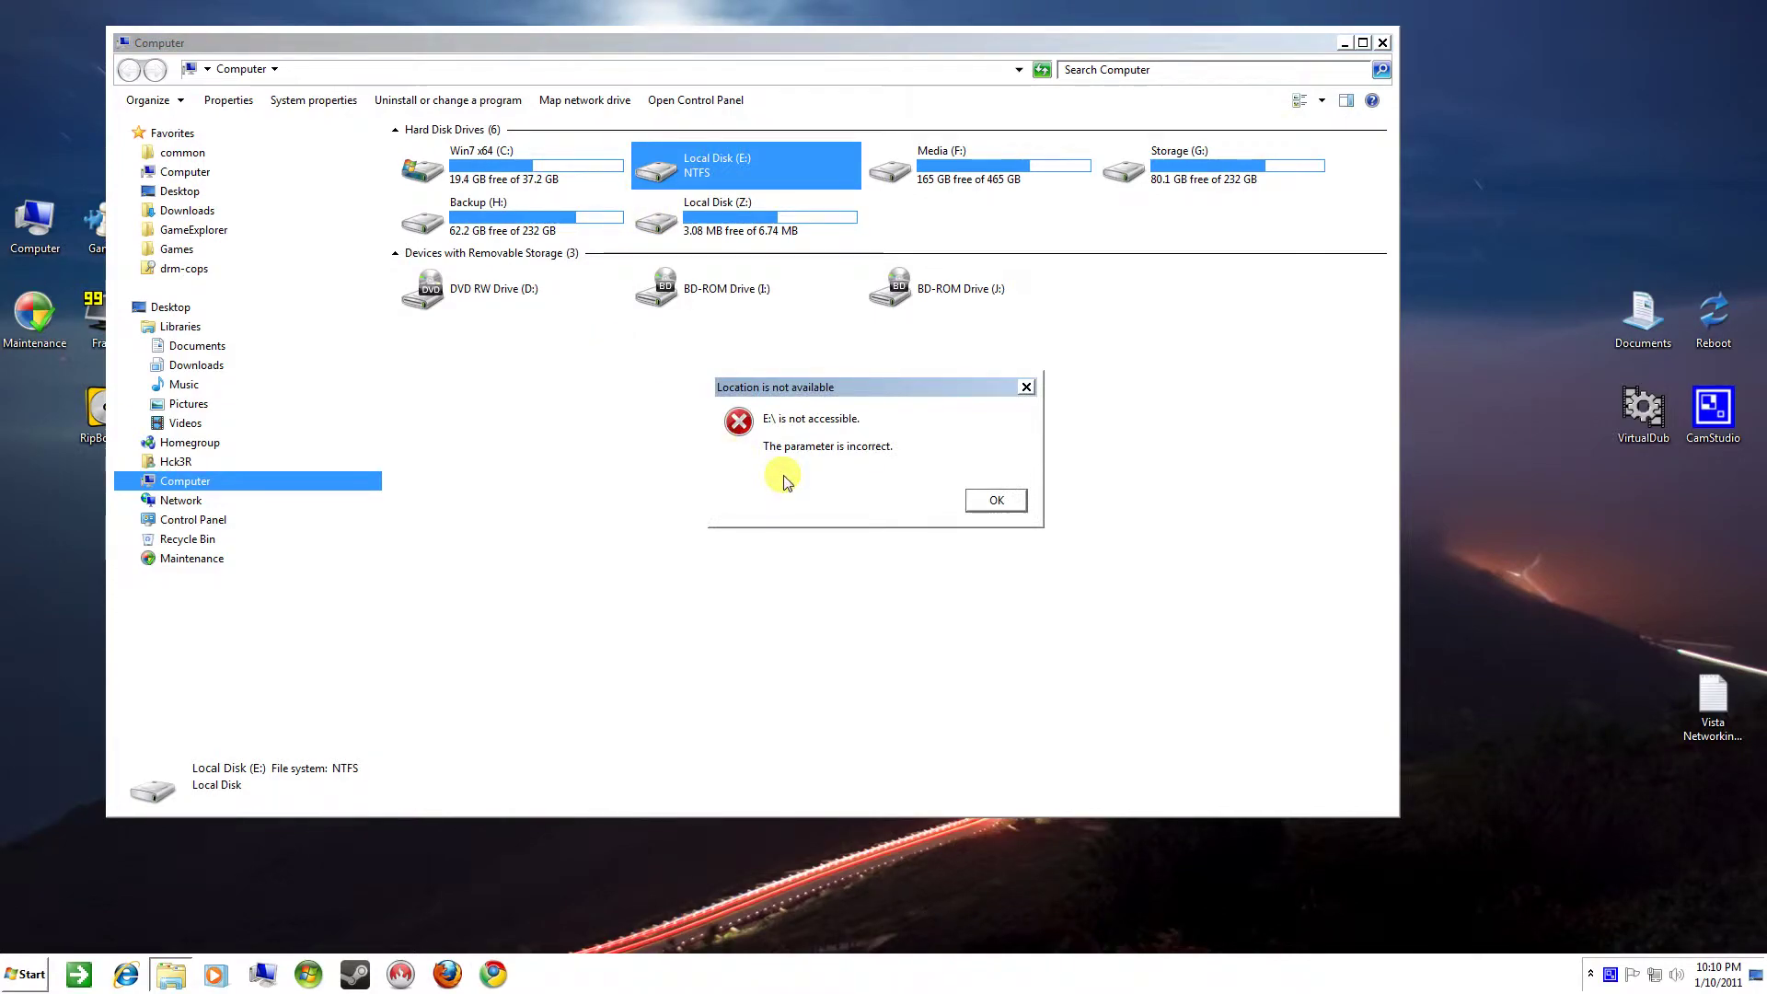
{"action": "left_click", "coordinate": [978, 501]}
{"action": "left_click", "coordinate": [978, 501]}
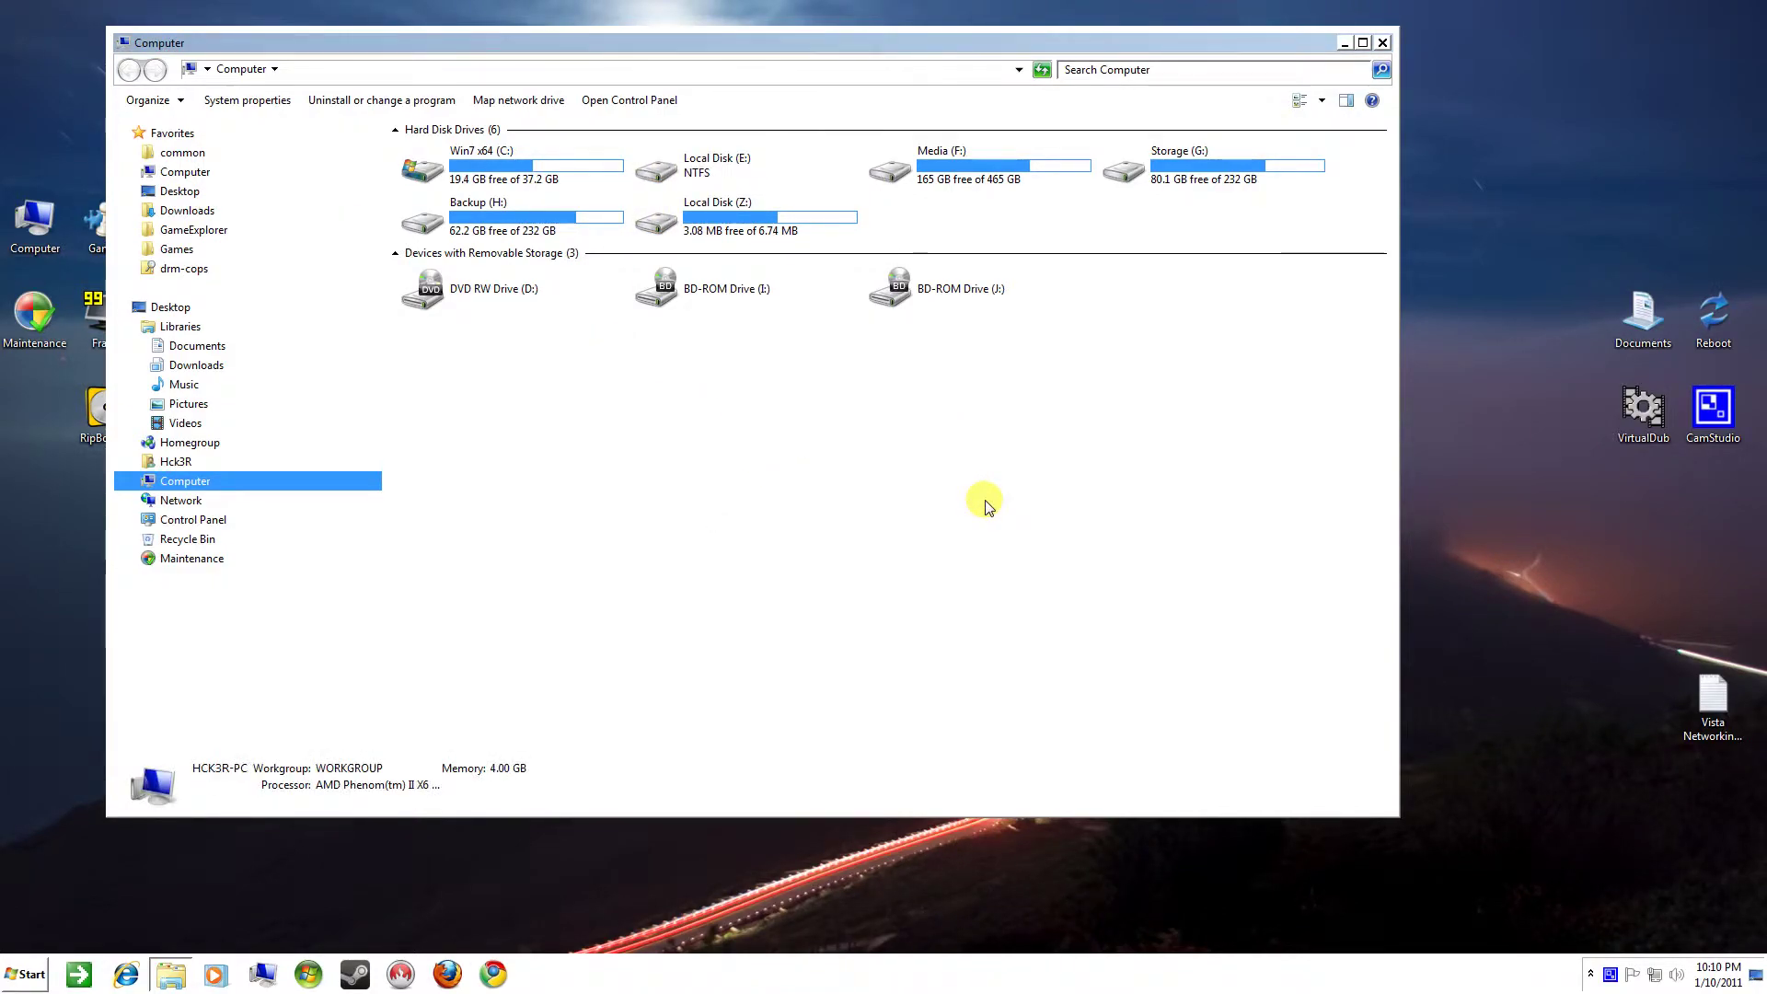
- Open the mounted Local Disk (Z:), return to the Computer drive list, and show hidden tray icons
{"action": "left_click", "coordinate": [734, 227]}
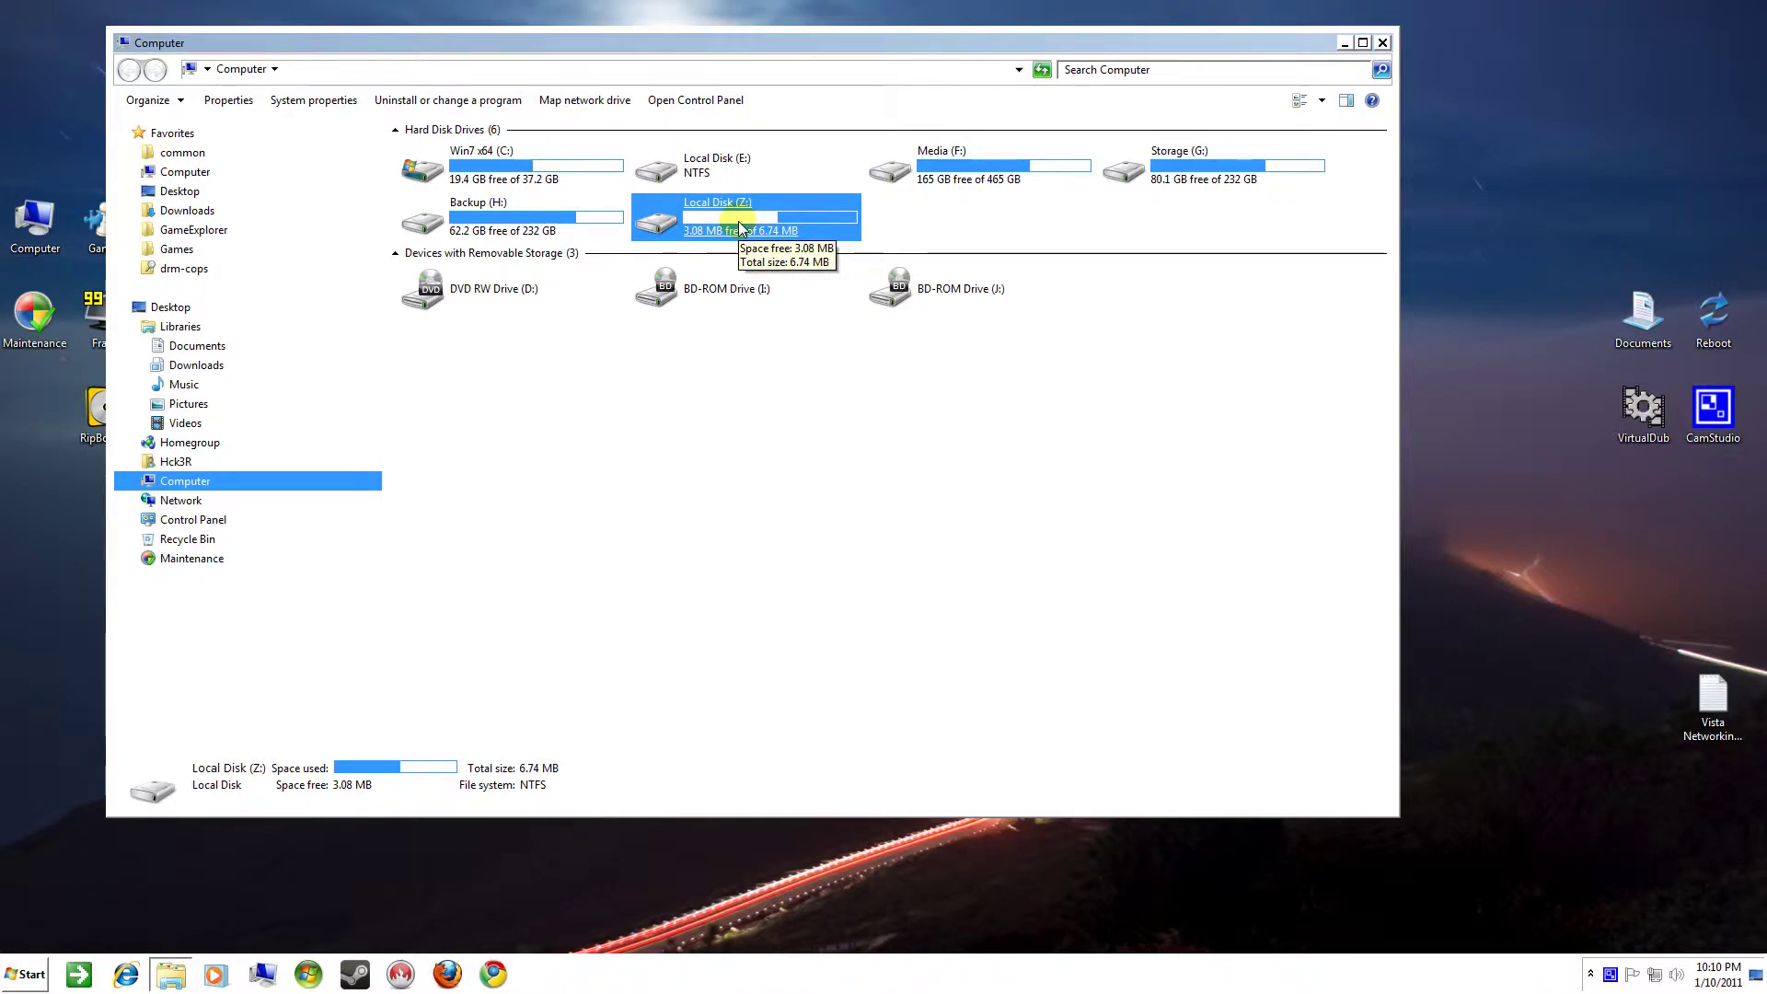
{"action": "double_click", "coordinate": [739, 227]}
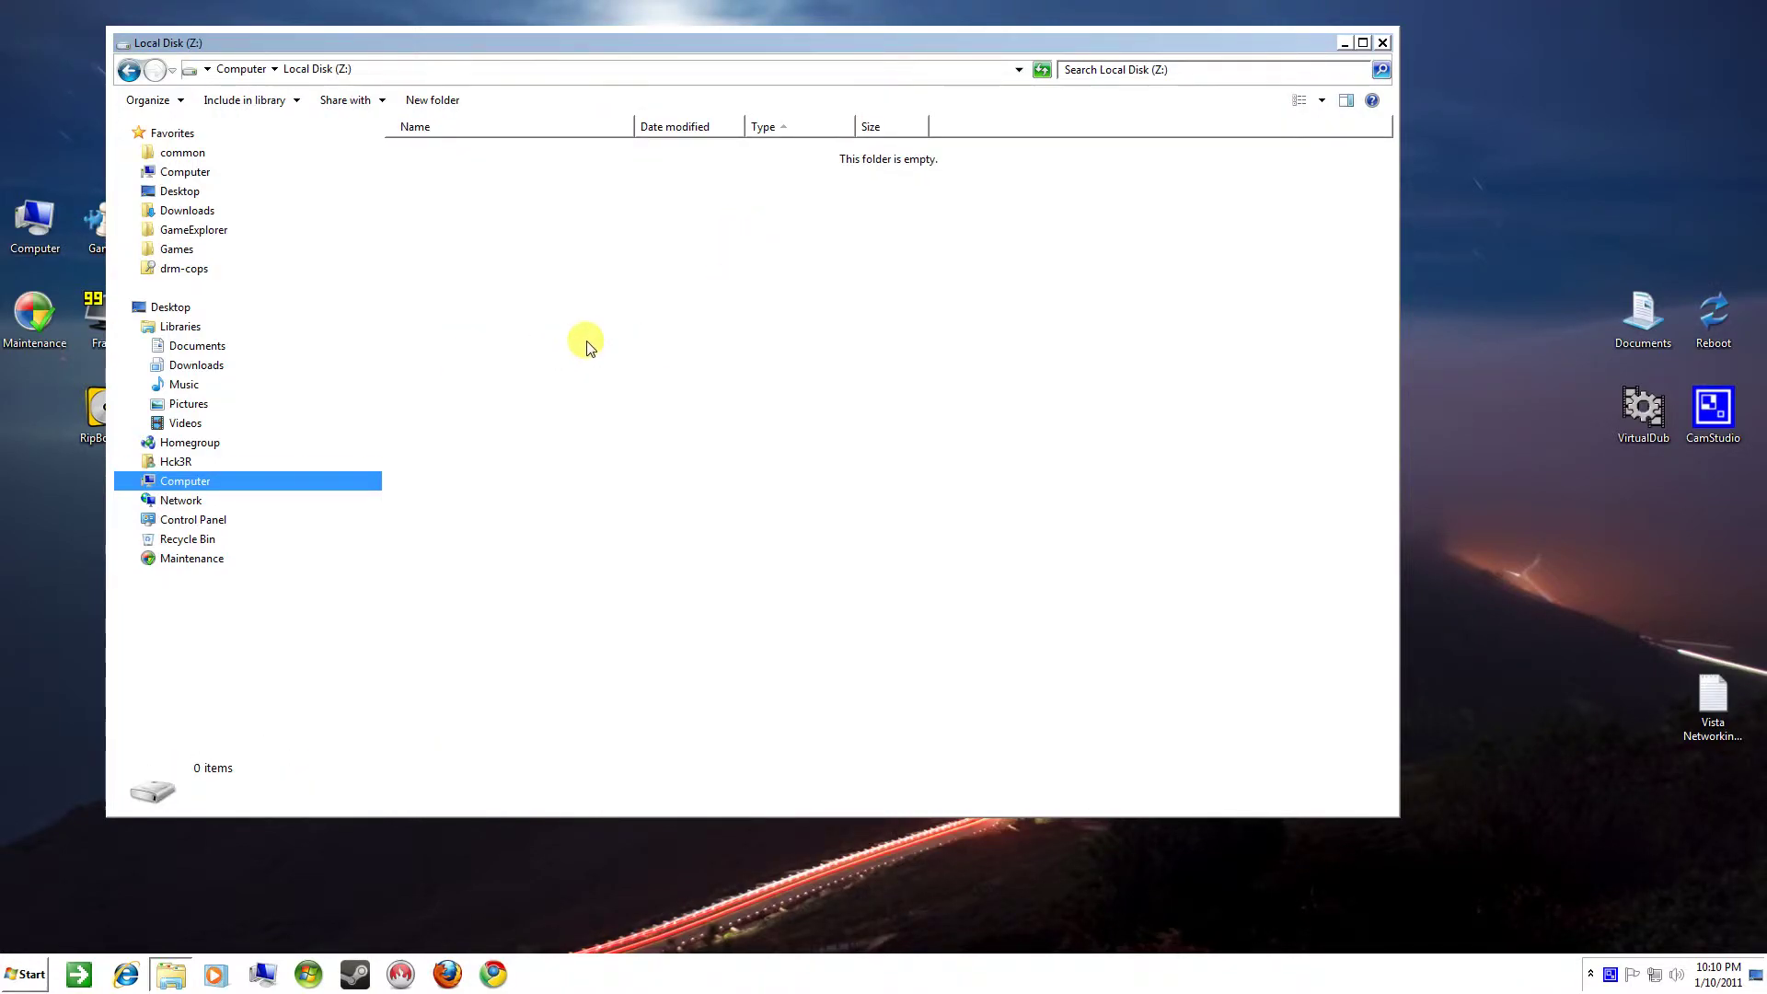
{"action": "left_click", "coordinate": [129, 70]}
{"action": "left_click", "coordinate": [788, 386]}
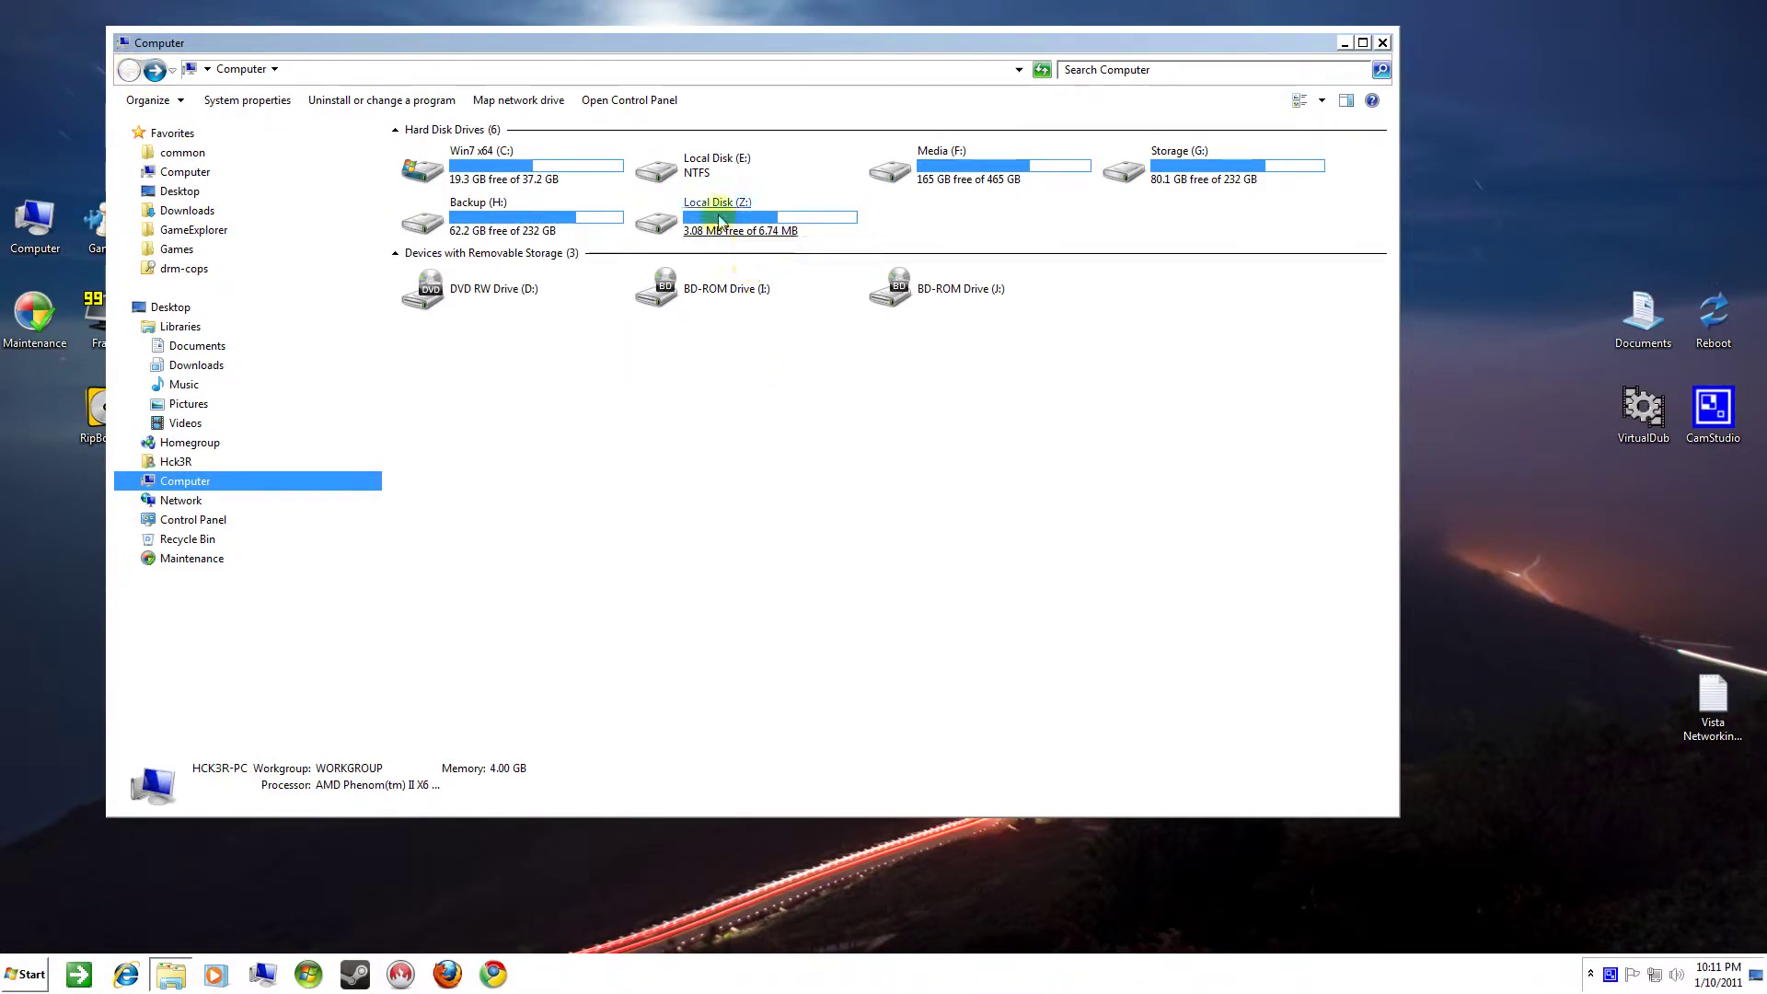
{"action": "left_click", "coordinate": [720, 221]}
{"action": "left_click", "coordinate": [801, 410]}
{"action": "left_click", "coordinate": [738, 230]}
{"action": "left_click", "coordinate": [816, 390]}
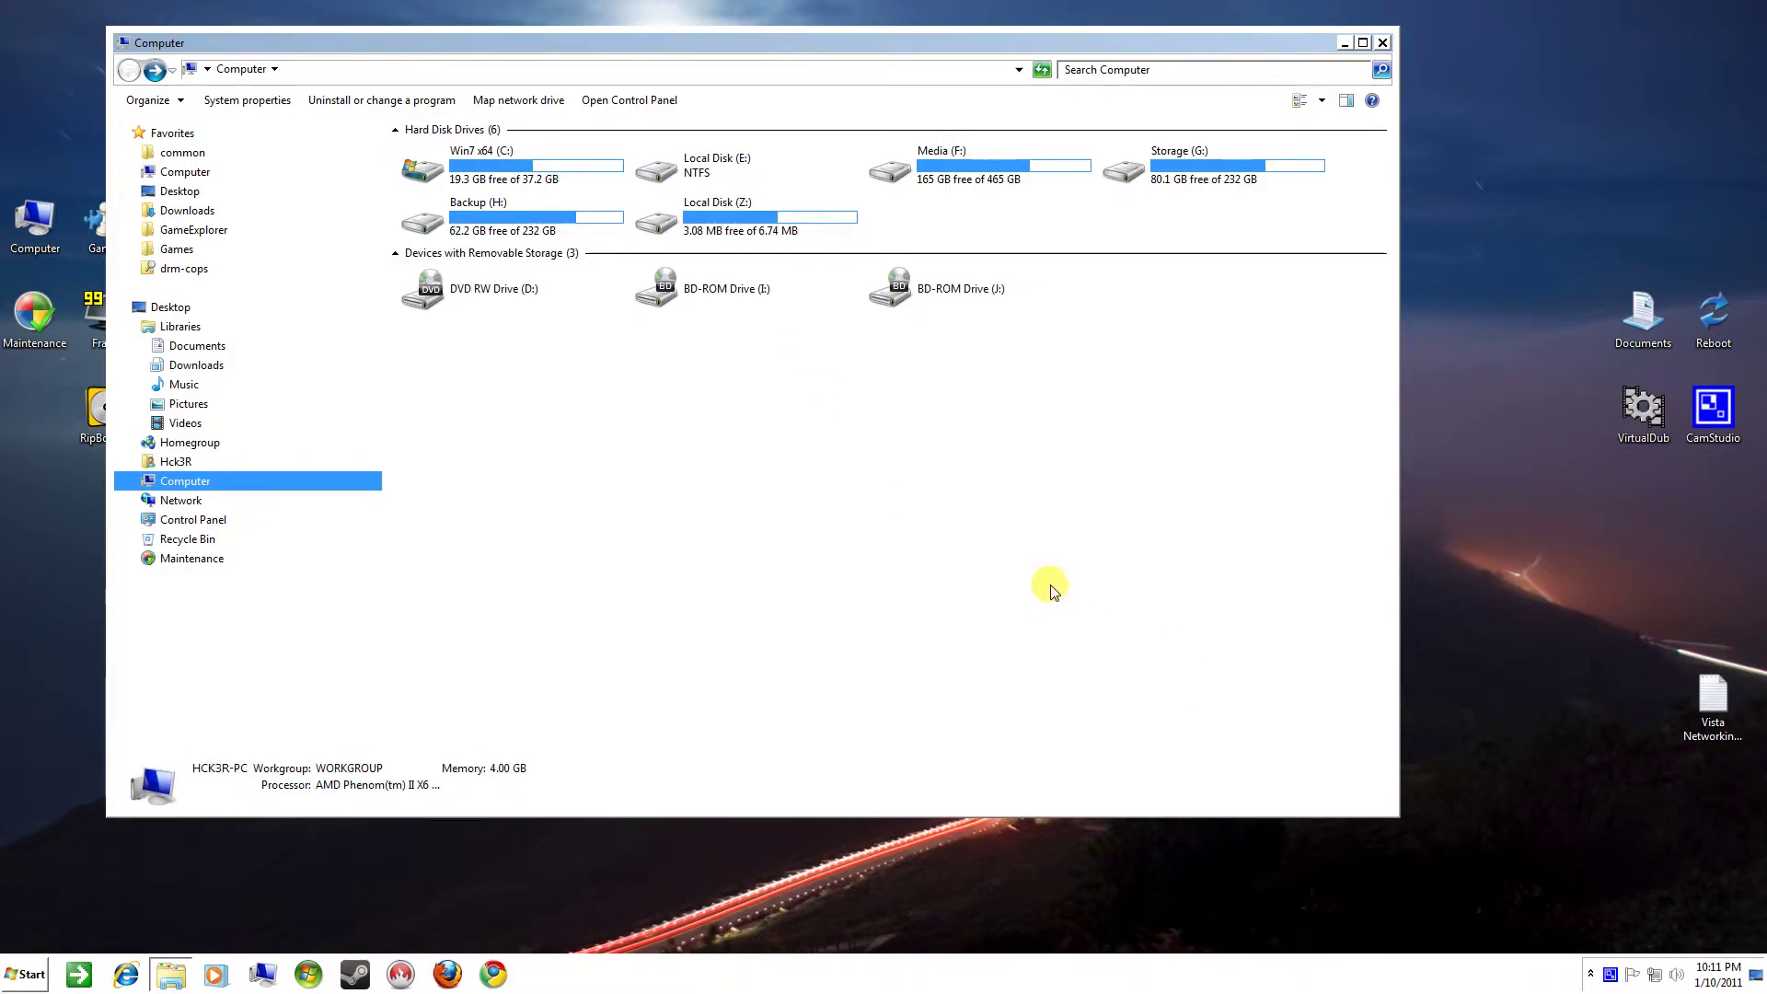
{"action": "left_click", "coordinate": [1590, 973]}
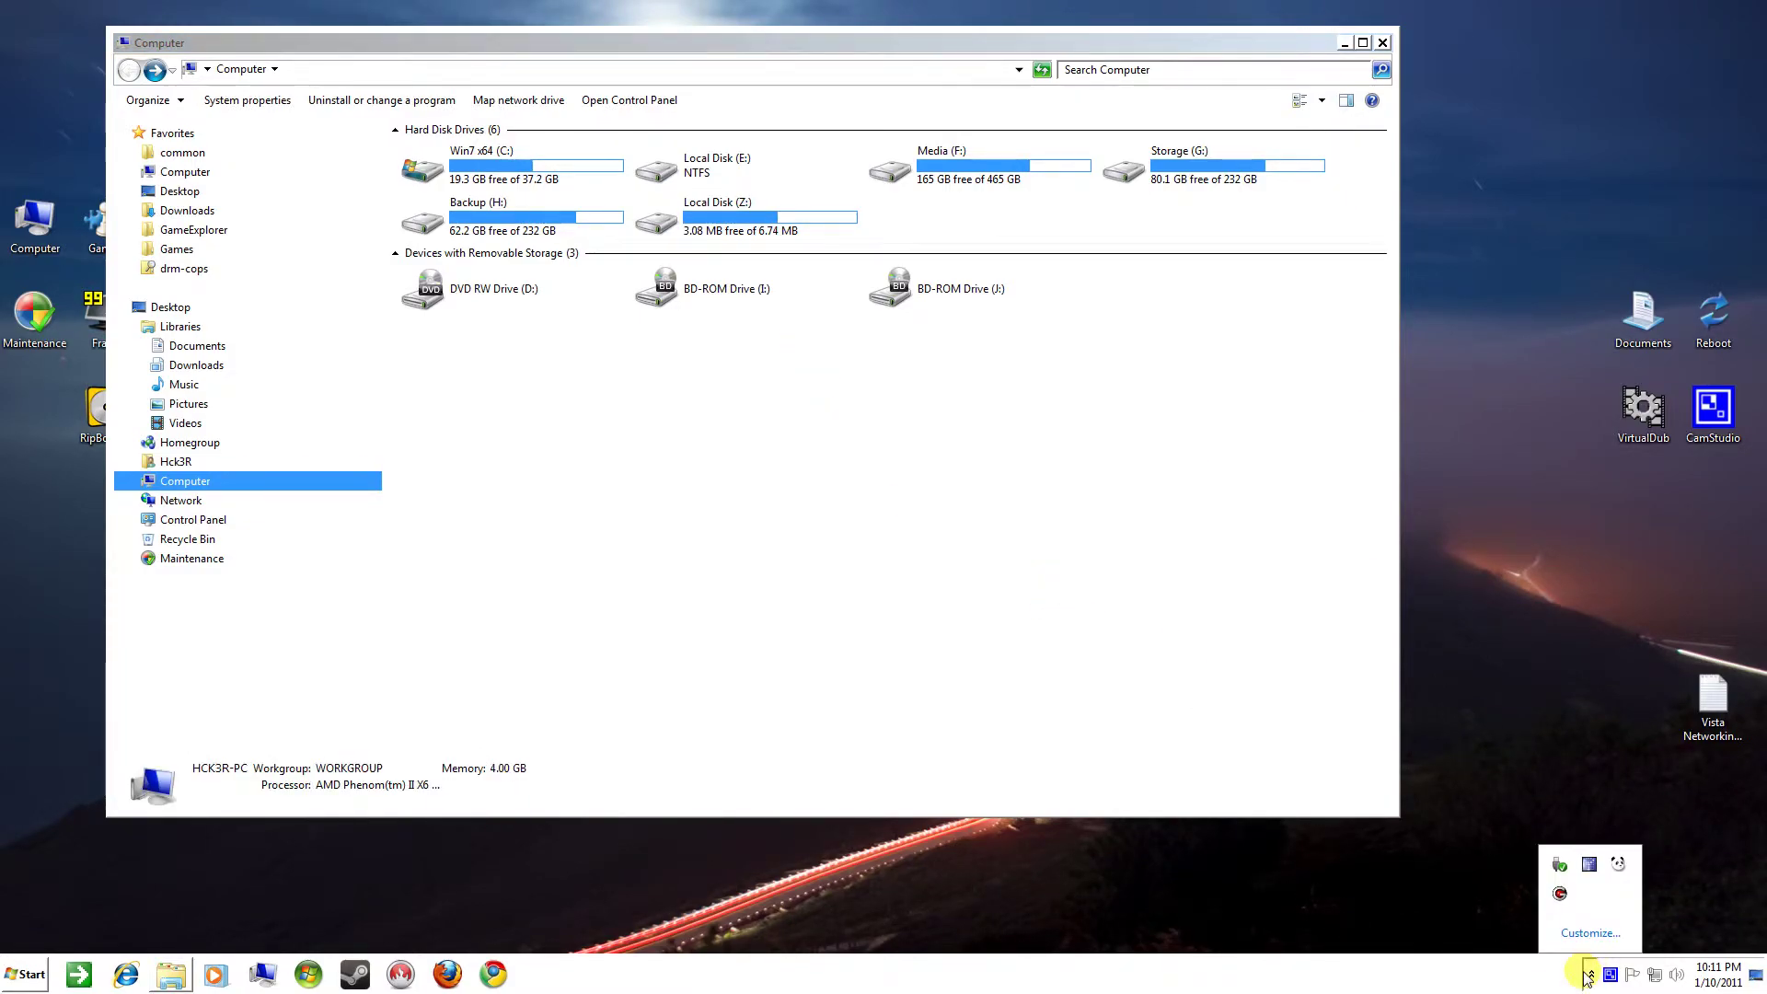
- Dismount the volume on drive Z: from TrueCrypt's main window, then exit TrueCrypt
{"action": "double_click", "coordinate": [1589, 867]}
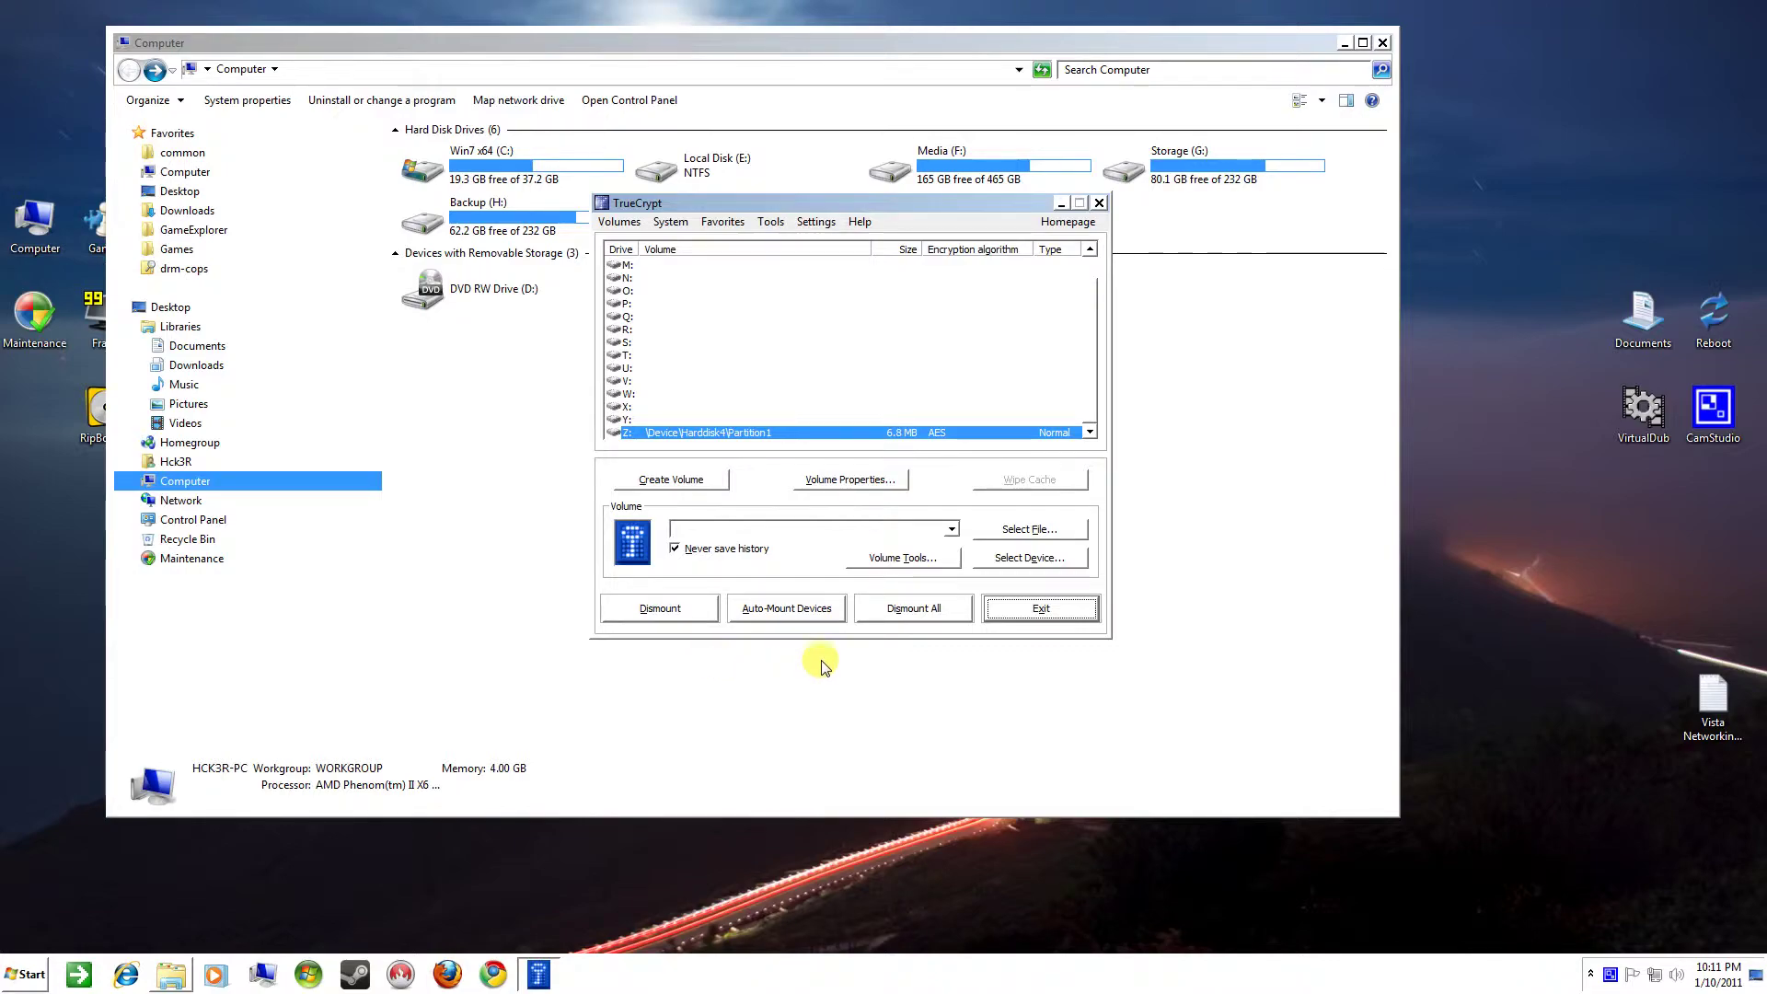
{"action": "left_click", "coordinate": [669, 614]}
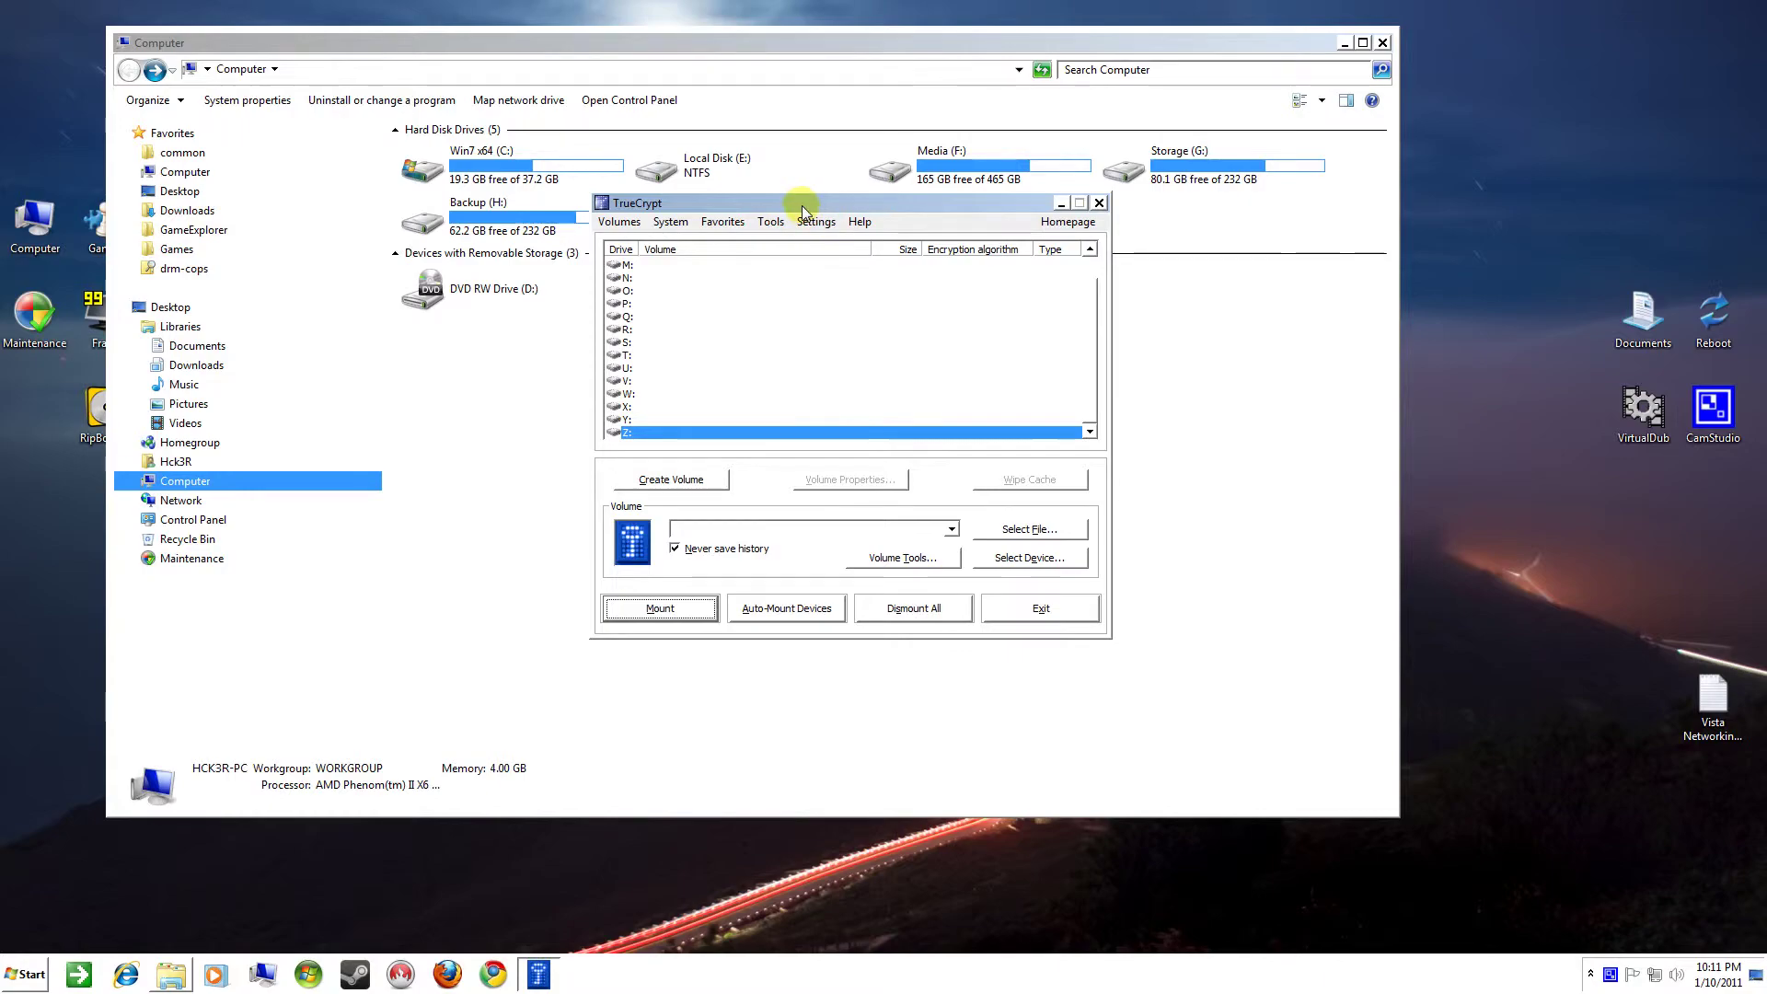
{"action": "mouse_move", "coordinate": [803, 206]}
{"action": "left_mouse_down"}
{"action": "mouse_move", "coordinate": [647, 450]}
{"action": "mouse_move", "coordinate": [788, 347]}
{"action": "mouse_move", "coordinate": [823, 219]}
{"action": "left_mouse_up"}
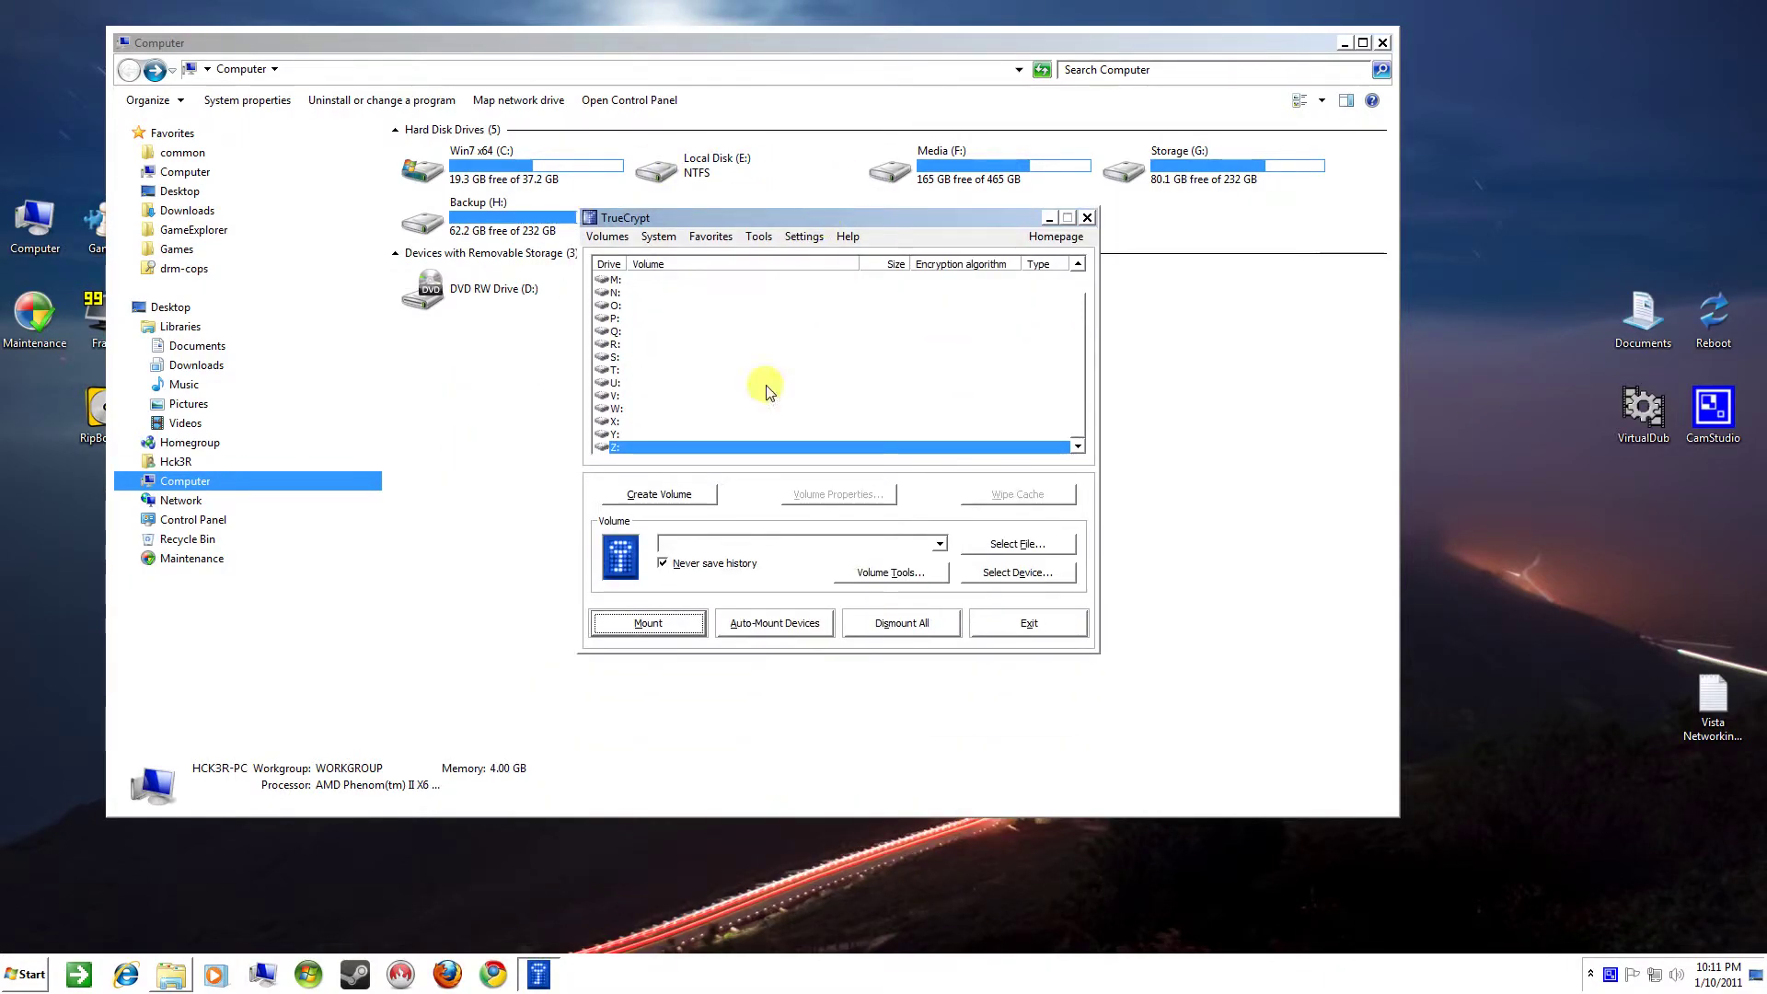
{"action": "left_click", "coordinate": [1019, 619]}
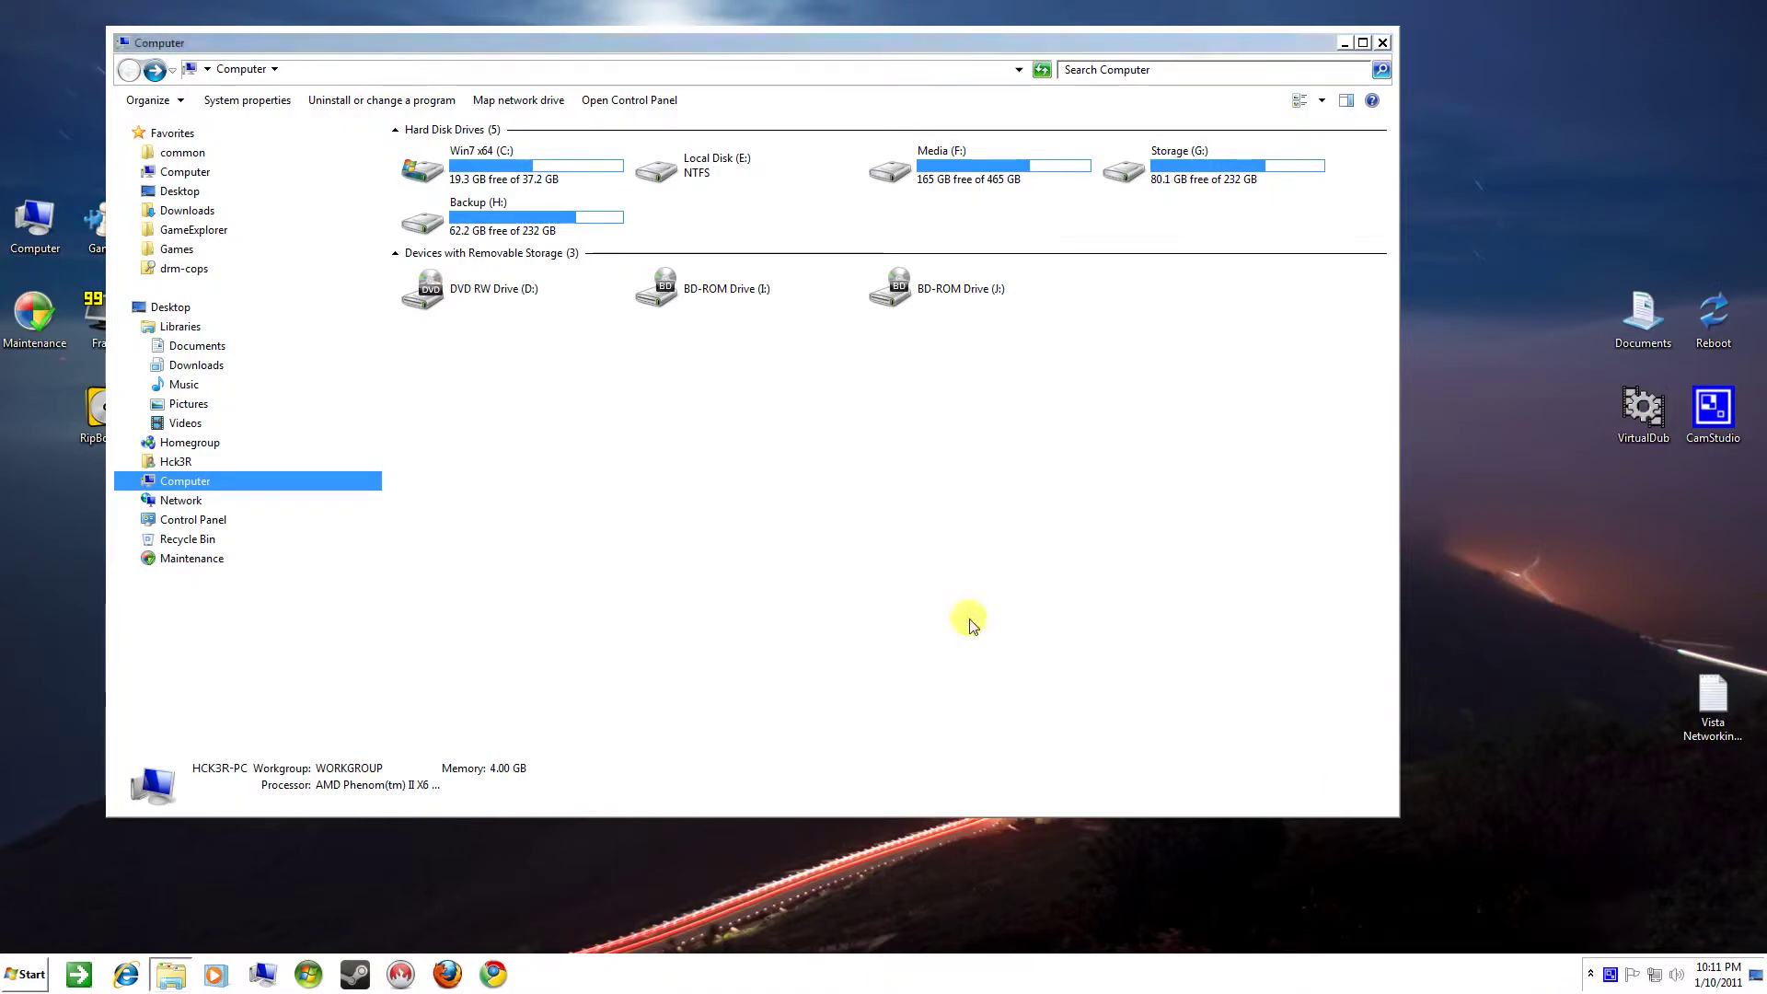
- Try opening Local Disk (E:), declining the format prompt and dismissing the inaccessible-drive error
{"action": "left_click", "coordinate": [699, 188]}
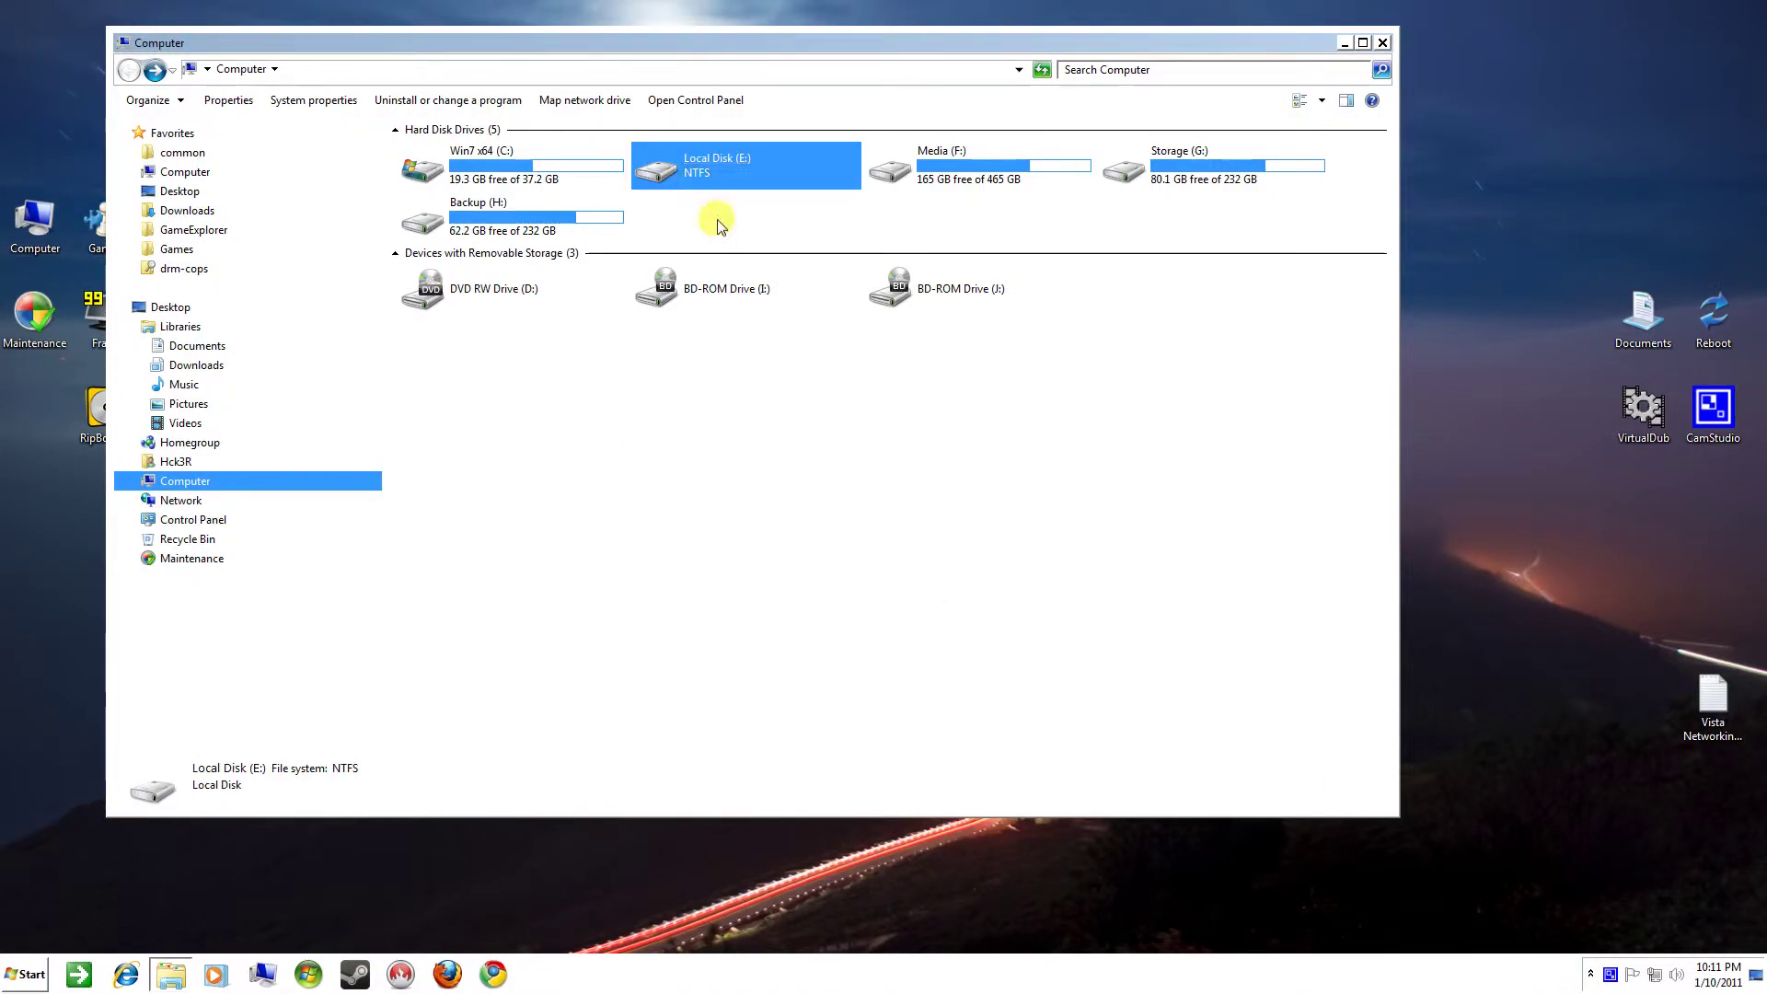
{"action": "left_click", "coordinate": [781, 382]}
{"action": "left_click", "coordinate": [705, 175]}
{"action": "double_click", "coordinate": [708, 179]}
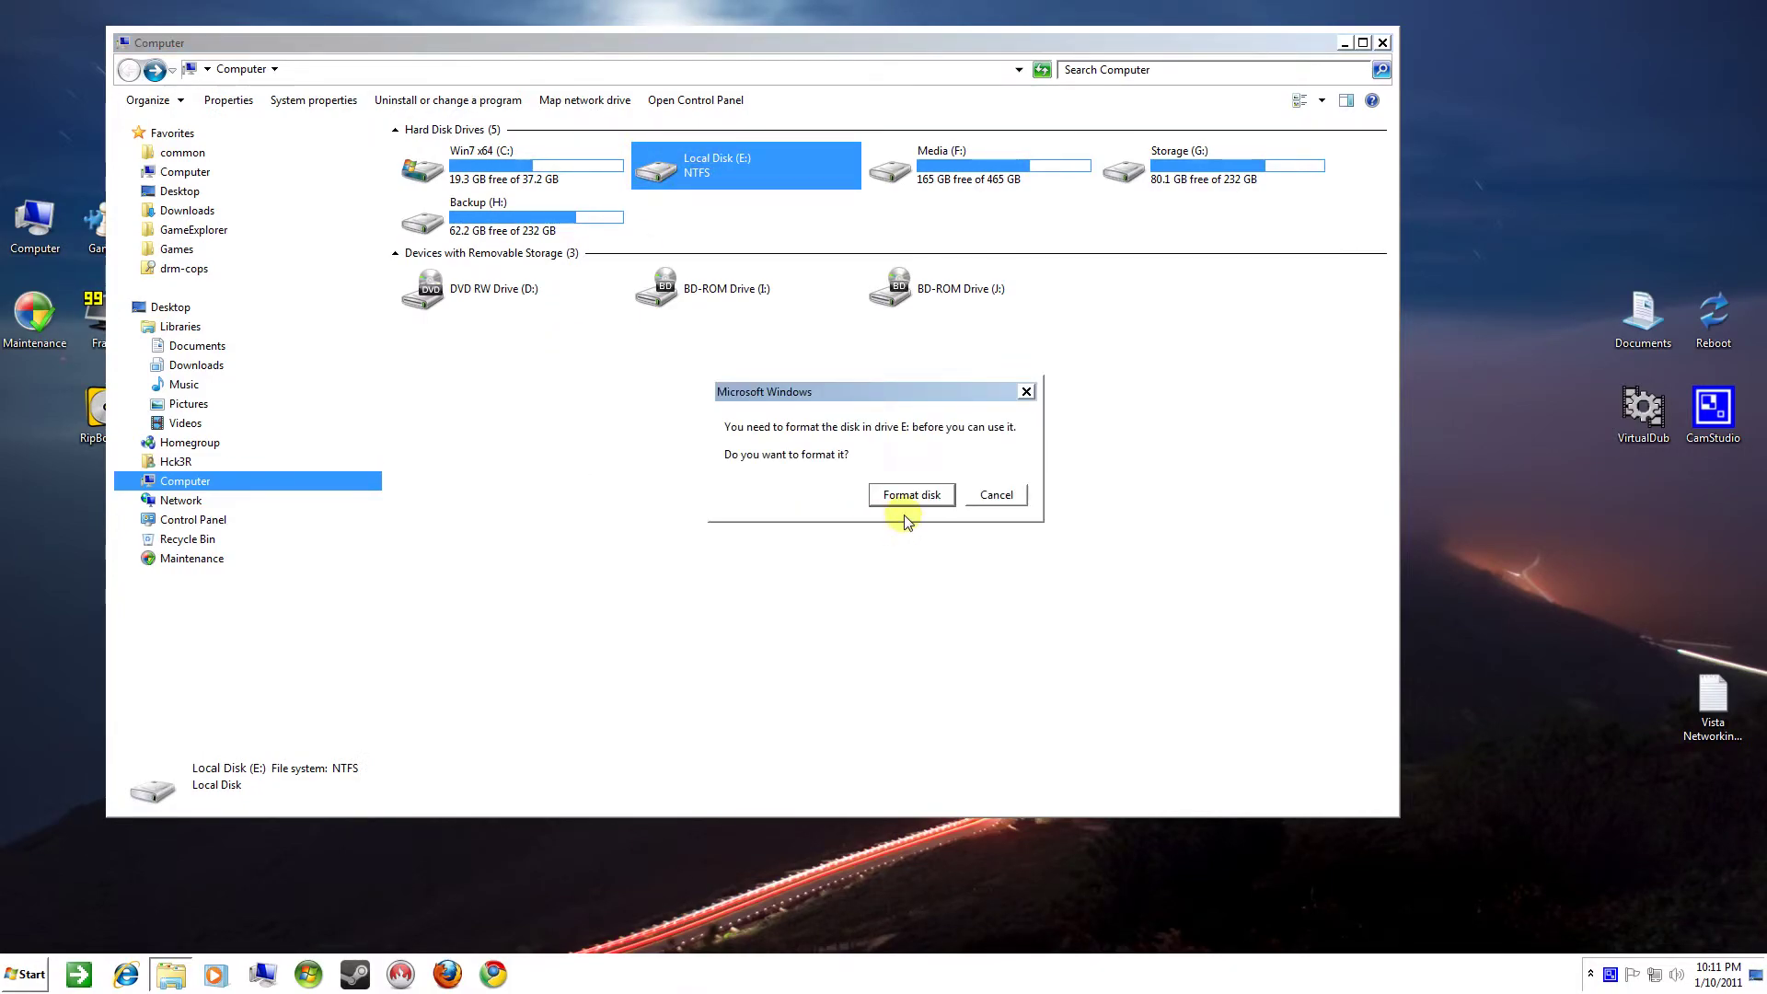
{"action": "left_click", "coordinate": [995, 495]}
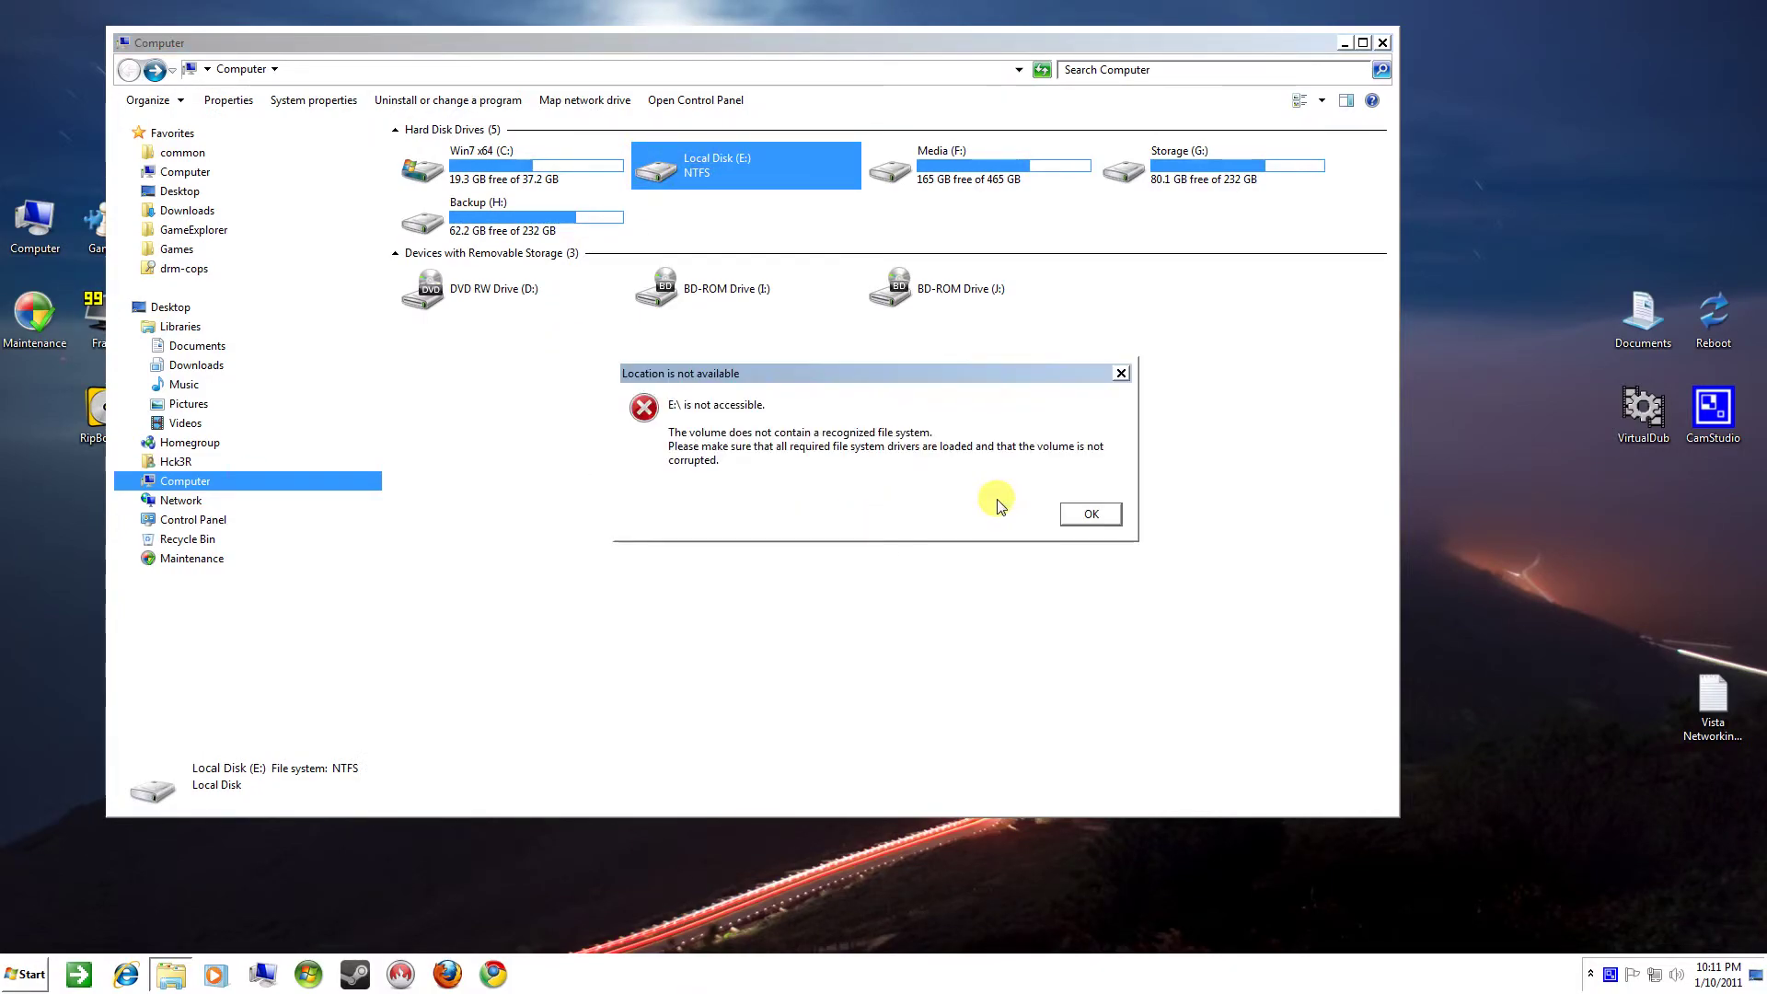
{"action": "left_click", "coordinate": [1070, 520]}
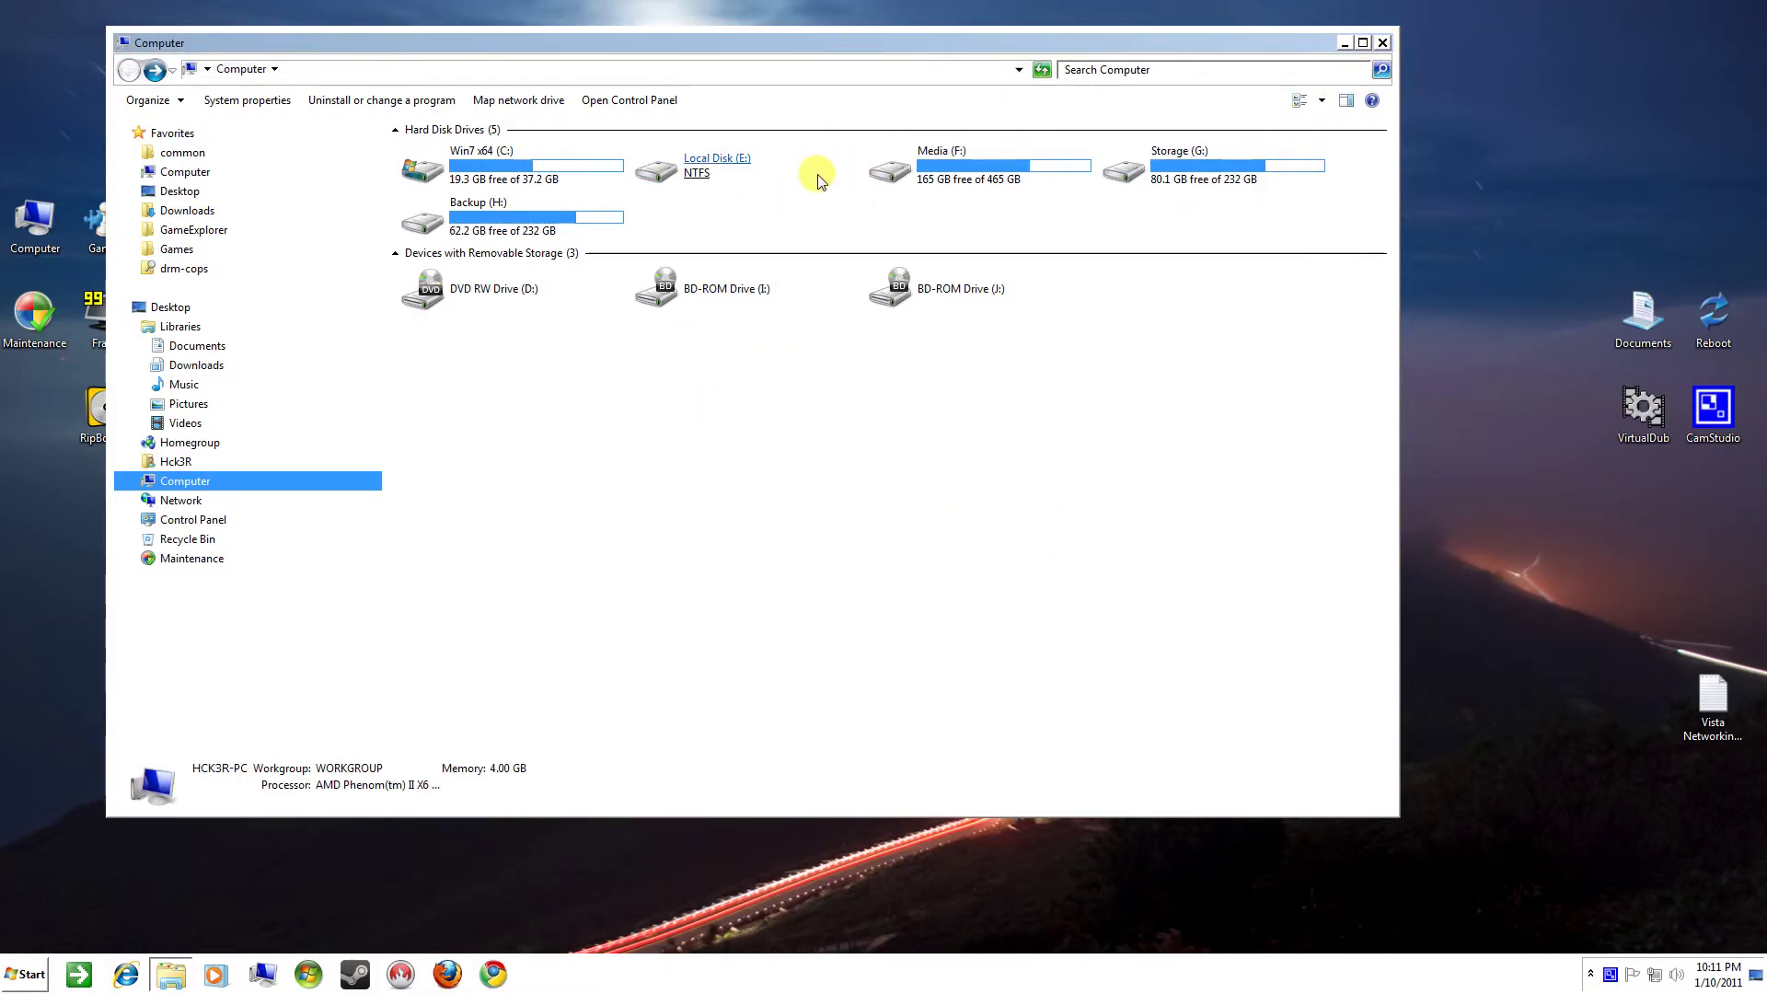
- Detach drive E: through its right-click menu and close the Computer window
{"action": "right_click", "coordinate": [738, 161]}
{"action": "left_click", "coordinate": [788, 218]}
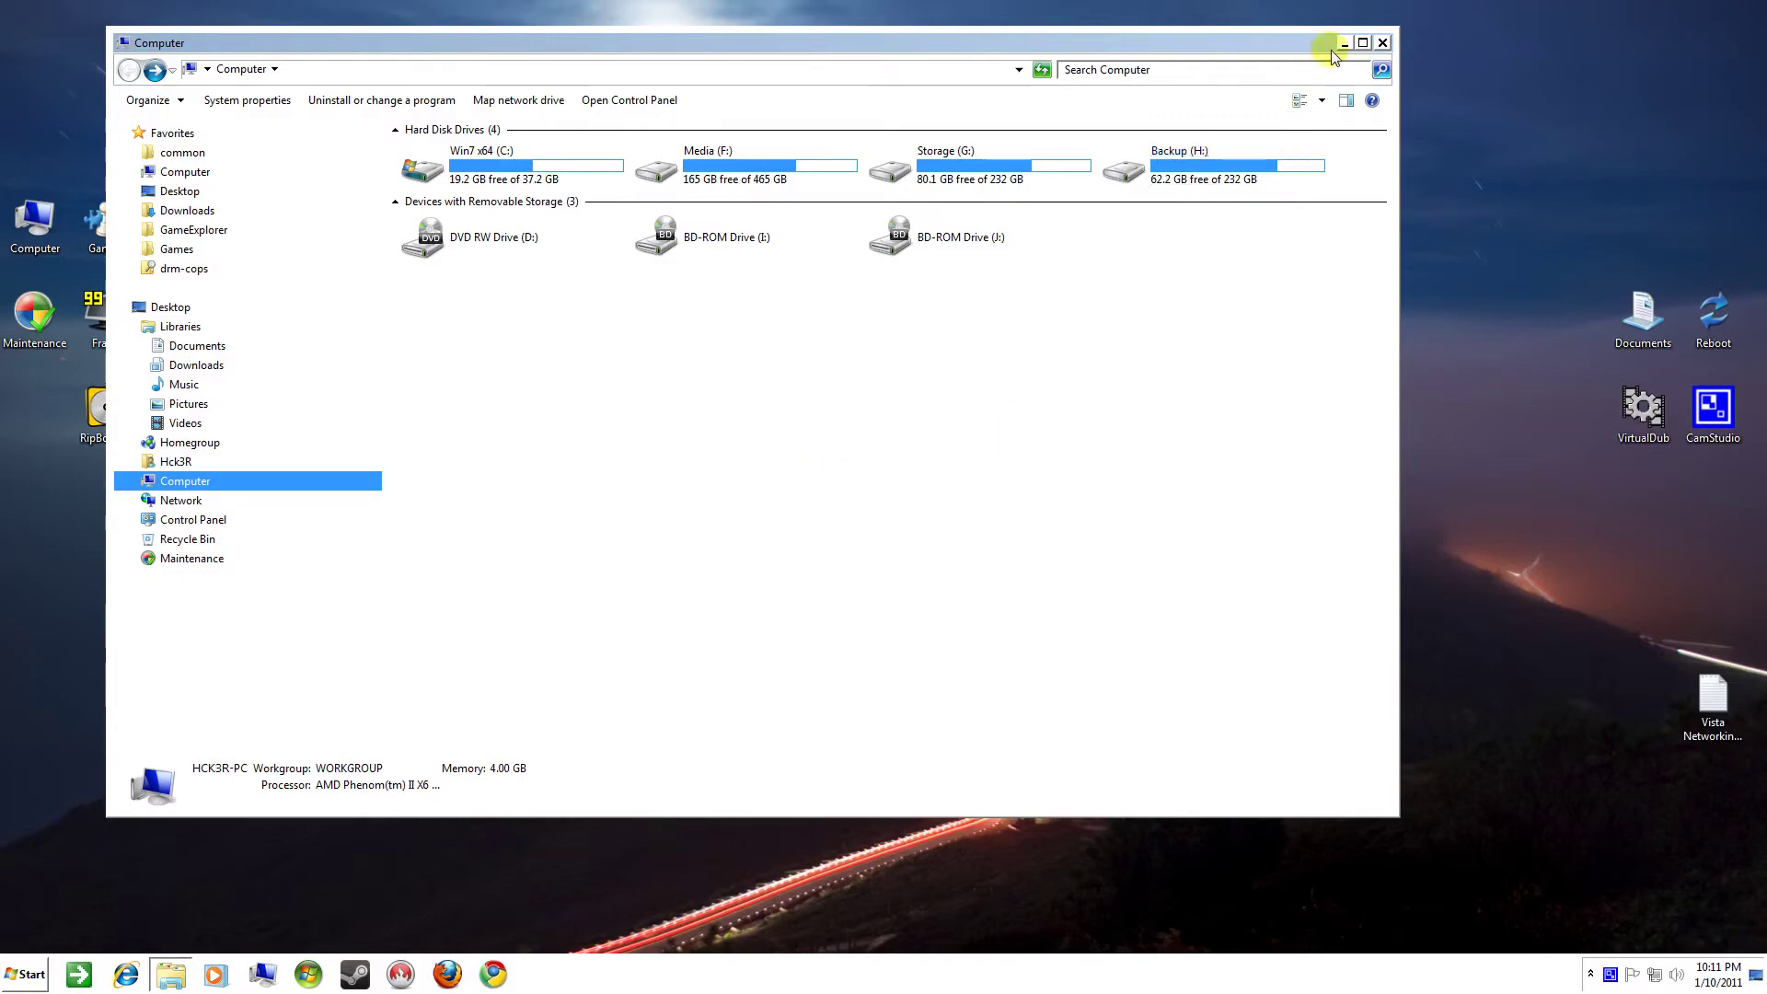
{"action": "left_click", "coordinate": [1382, 42]}
{"action": "right_click", "coordinate": [550, 283]}
{"action": "left_click", "coordinate": [587, 346]}
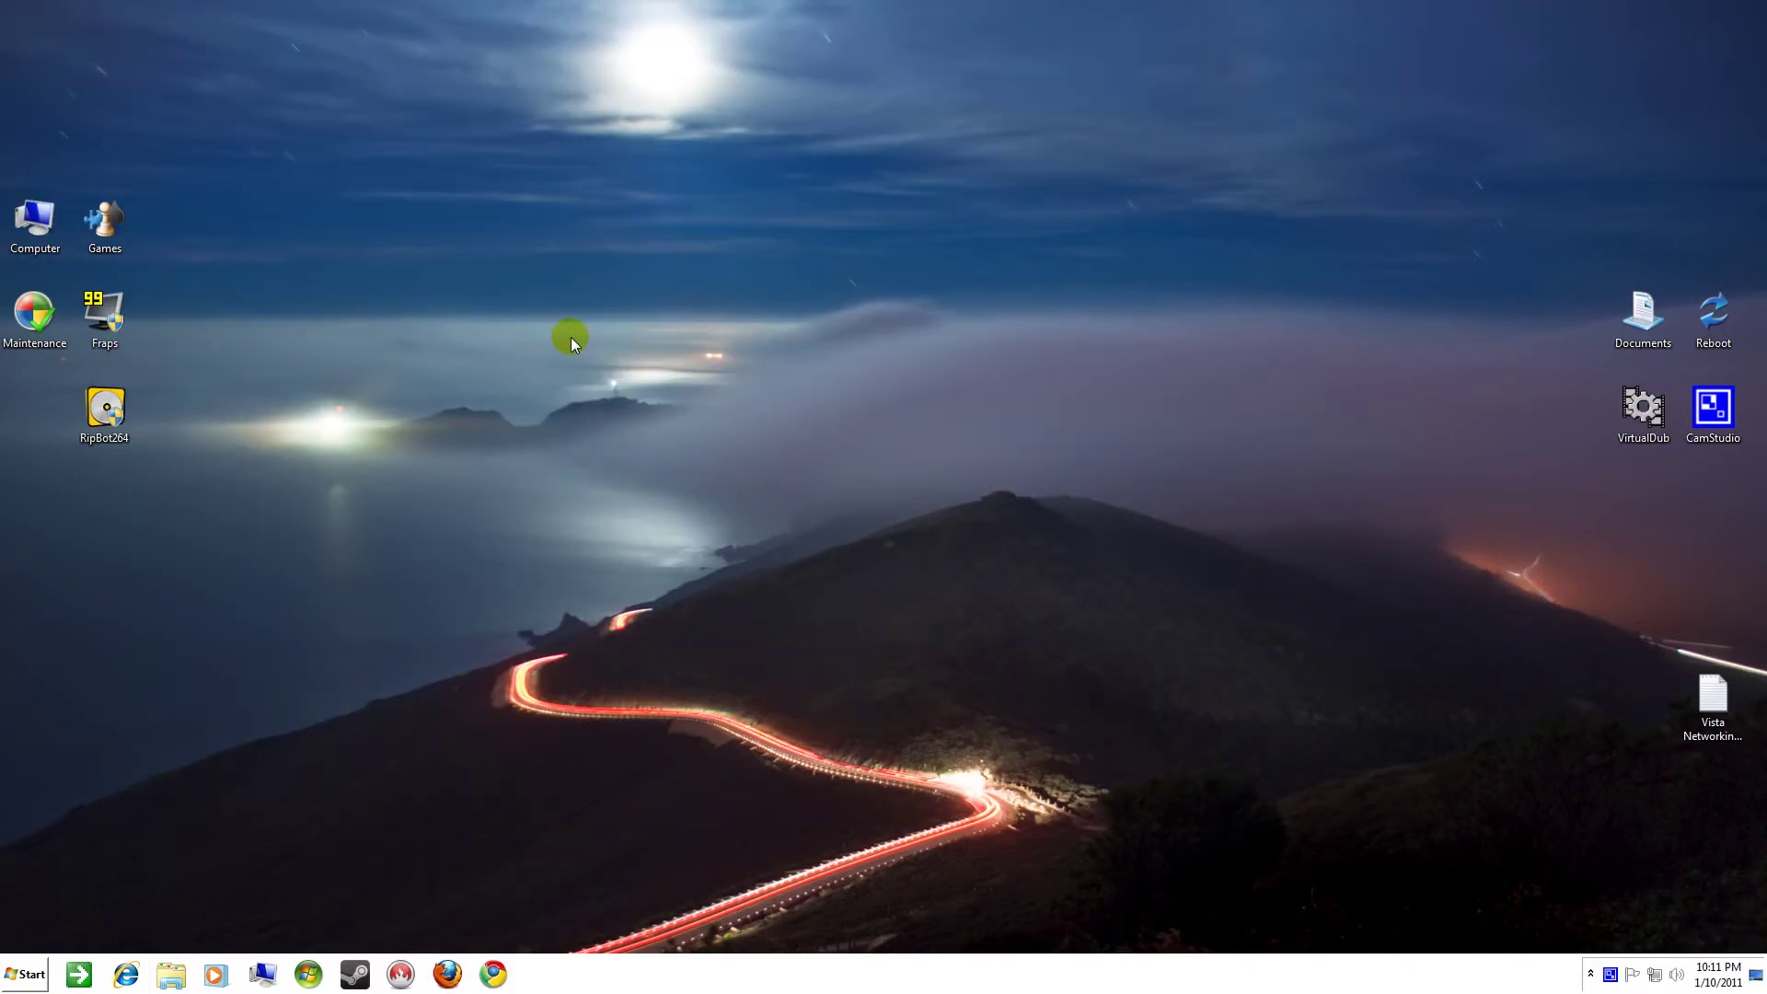